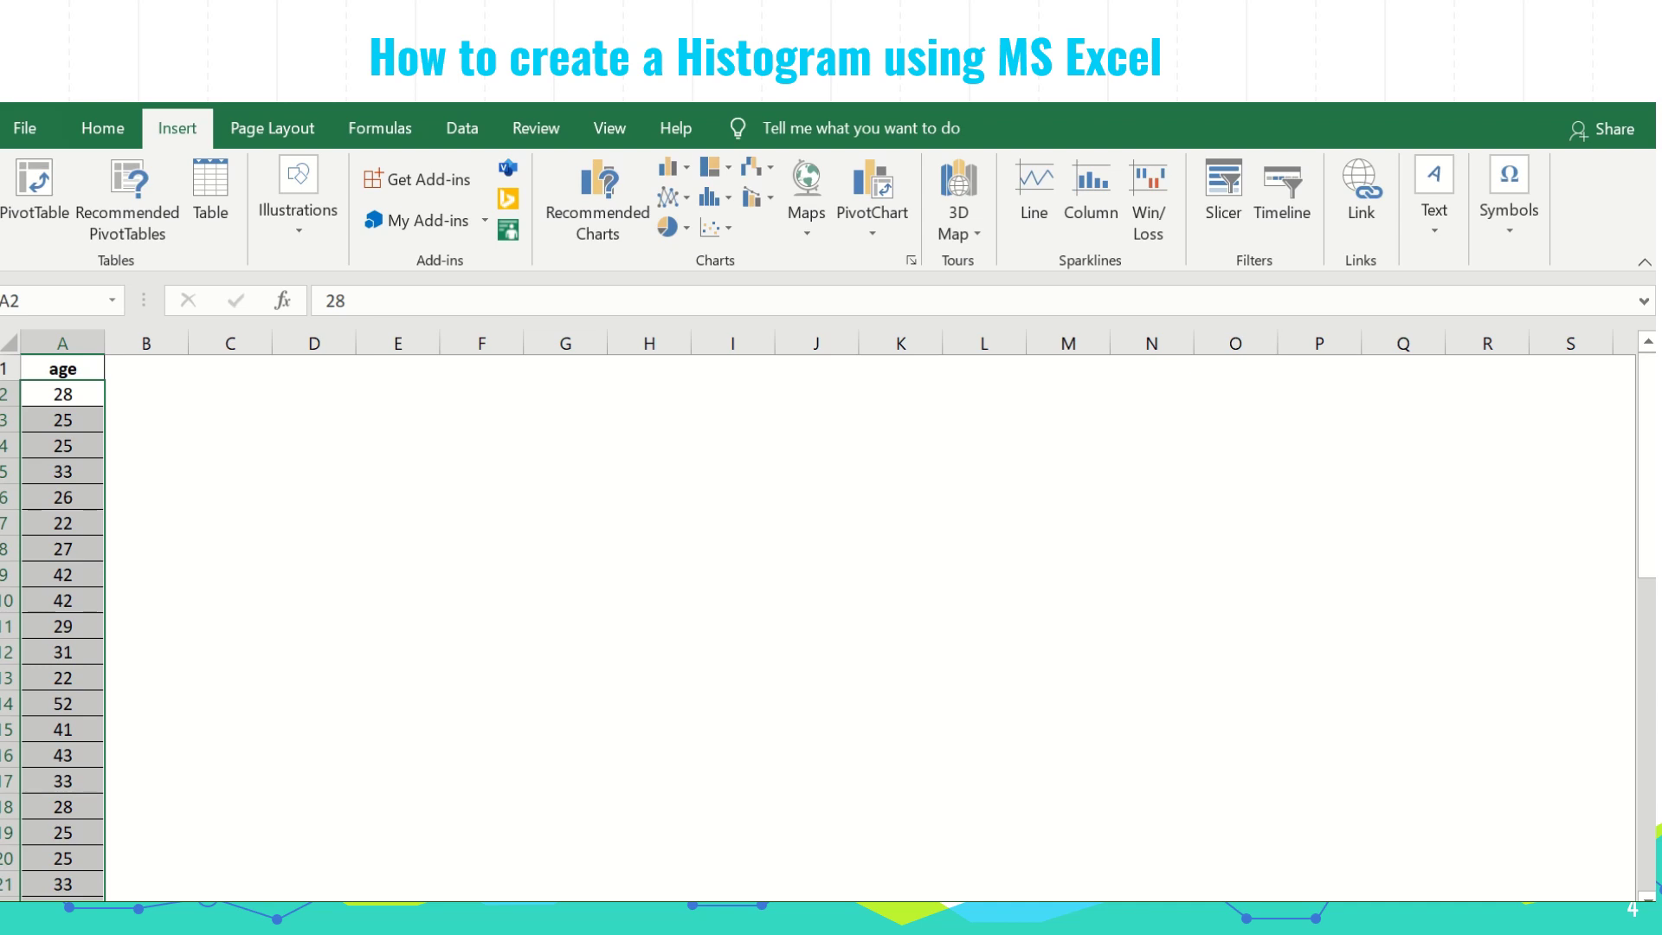
# Select the age values in column A from A2 down and insert a Histogram chart from them.
pyautogui.moveTo(62, 394); pyautogui.dragTo(87, 896)
pyautogui.scroll(10, 62, 624)
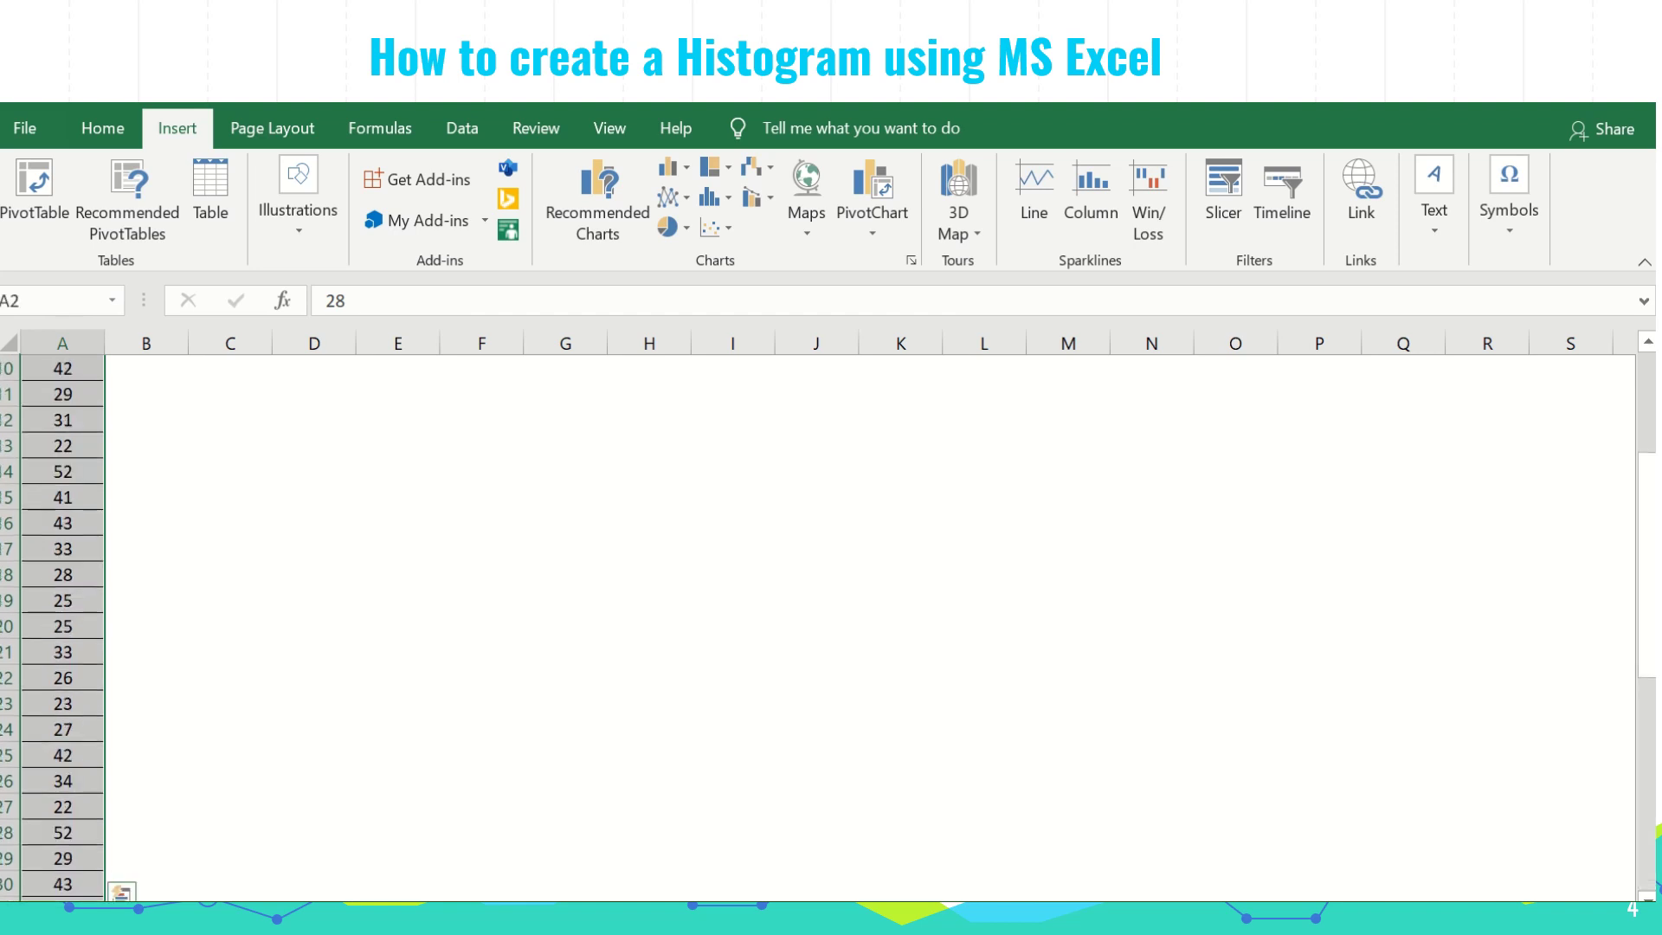
pyautogui.hotkey('alt', 'h')
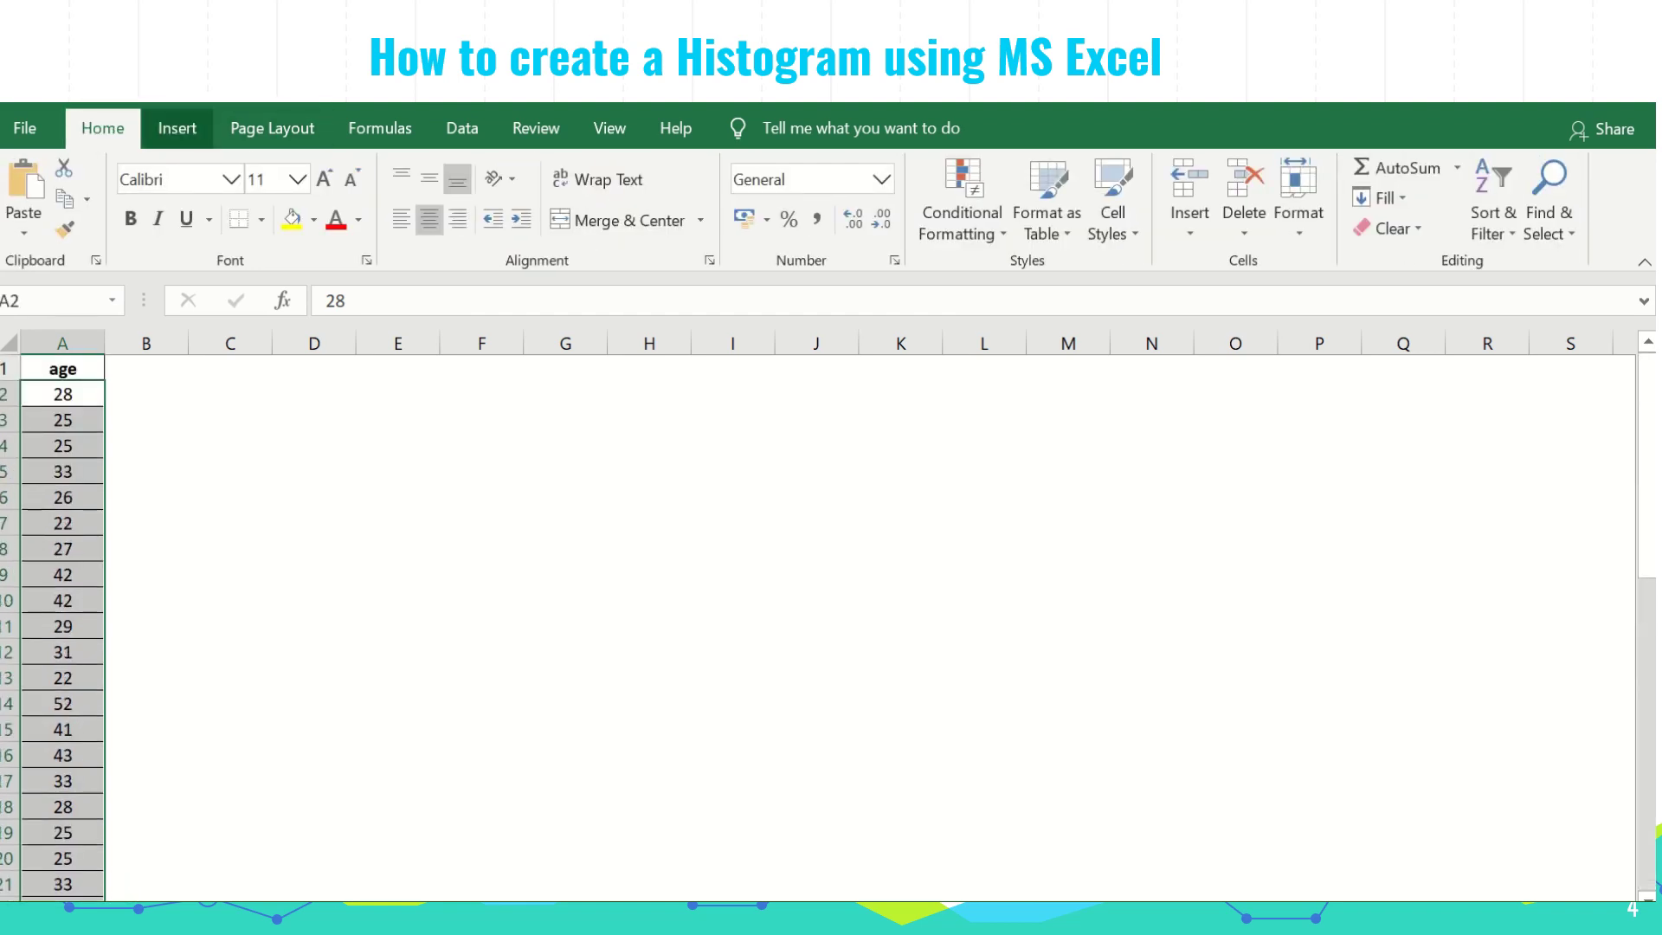
pyautogui.click(176, 127)
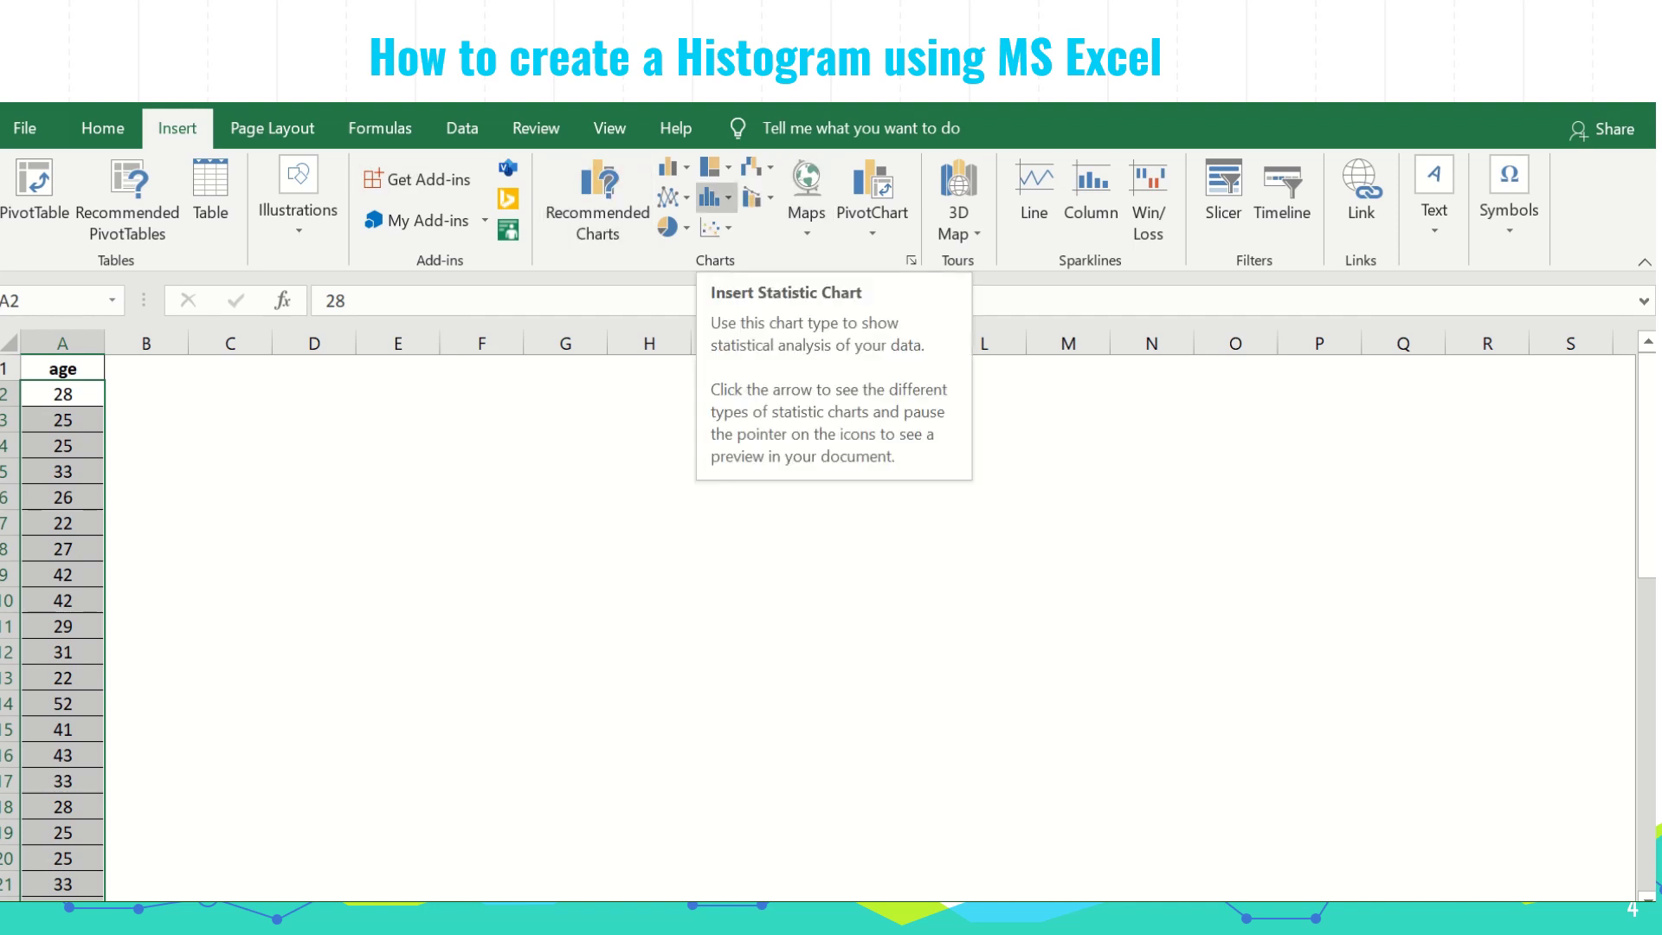
pyautogui.click(716, 197)
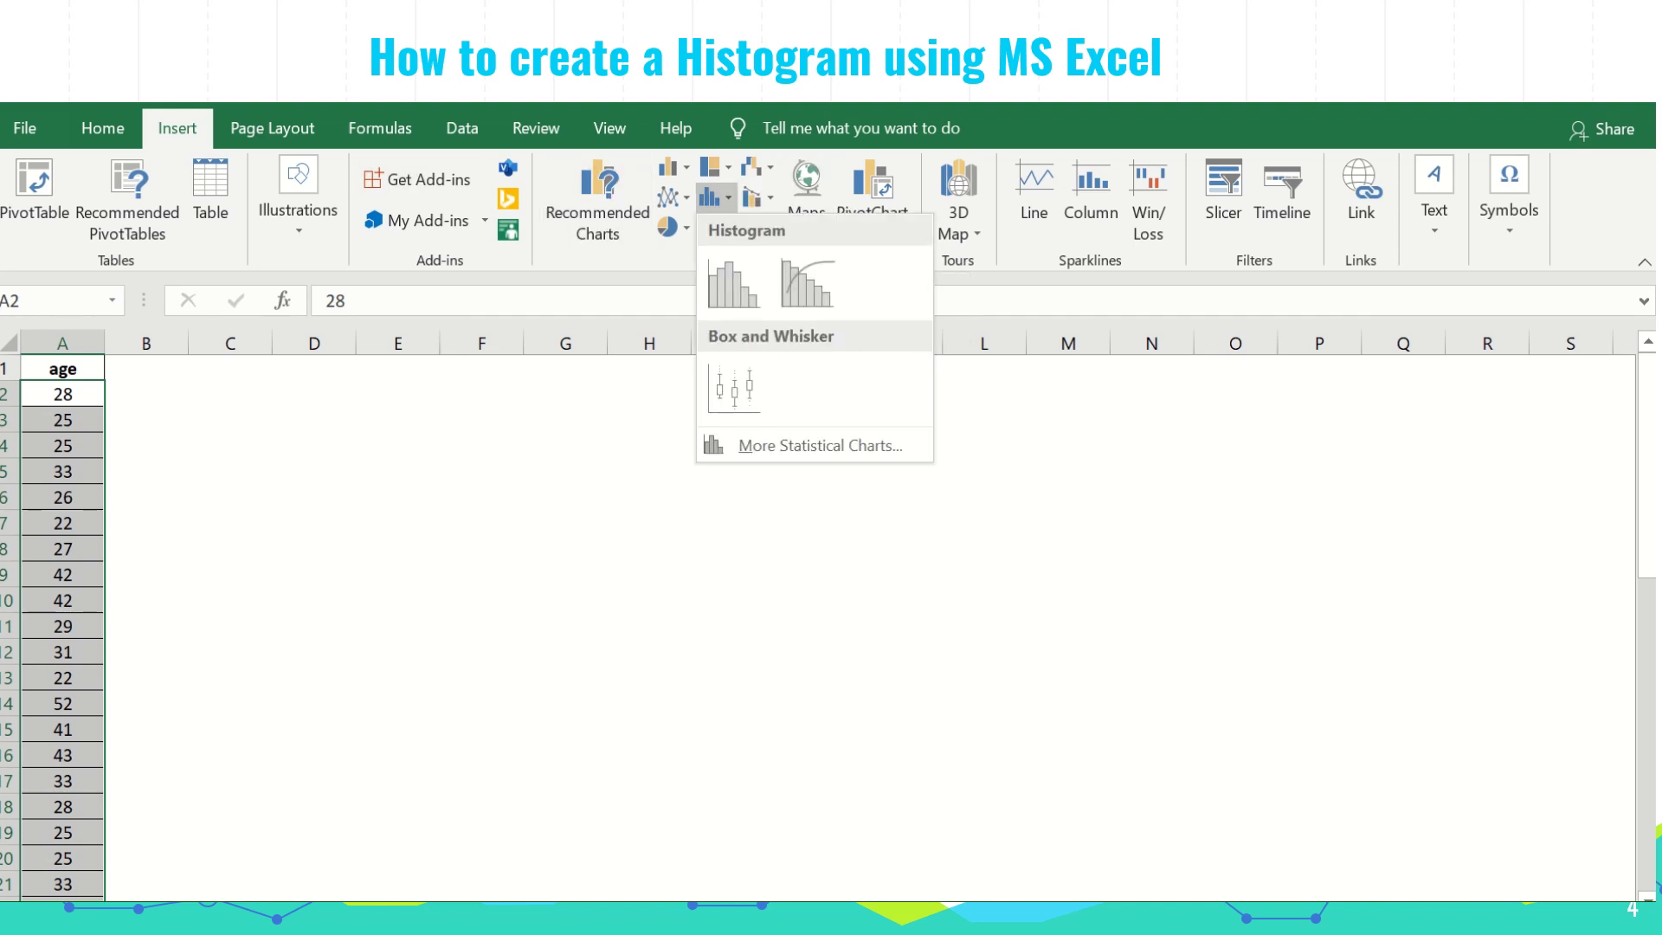
pyautogui.click(734, 282)
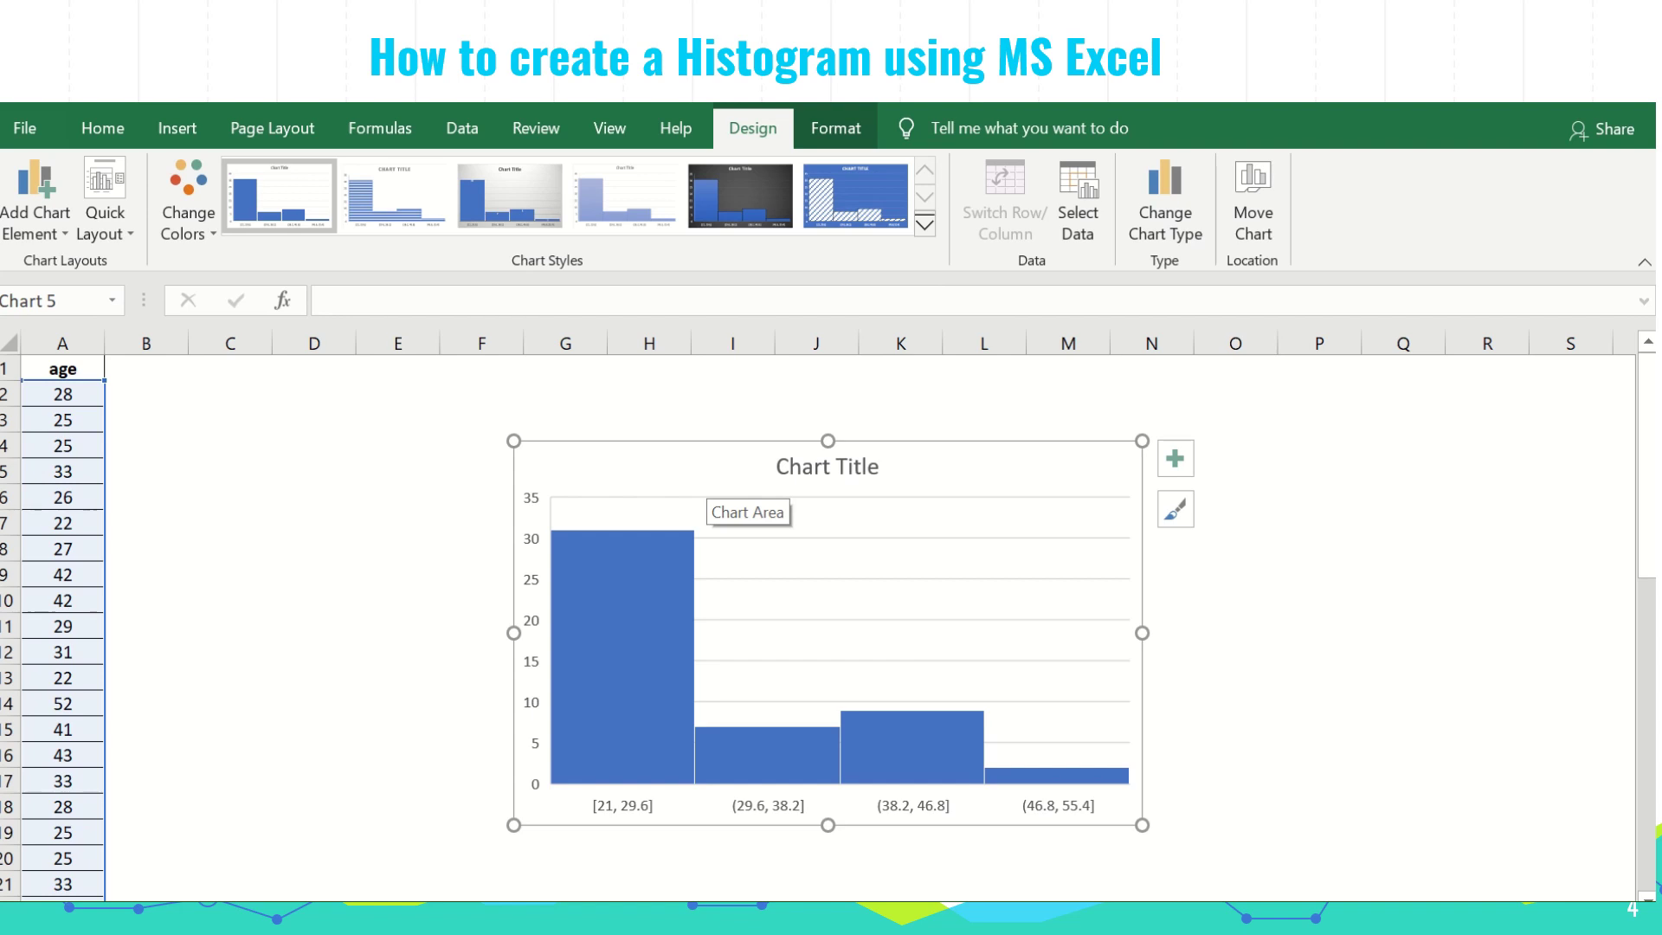
# Add axis titles to both axes of the histogram.
pyautogui.moveTo(651, 554)
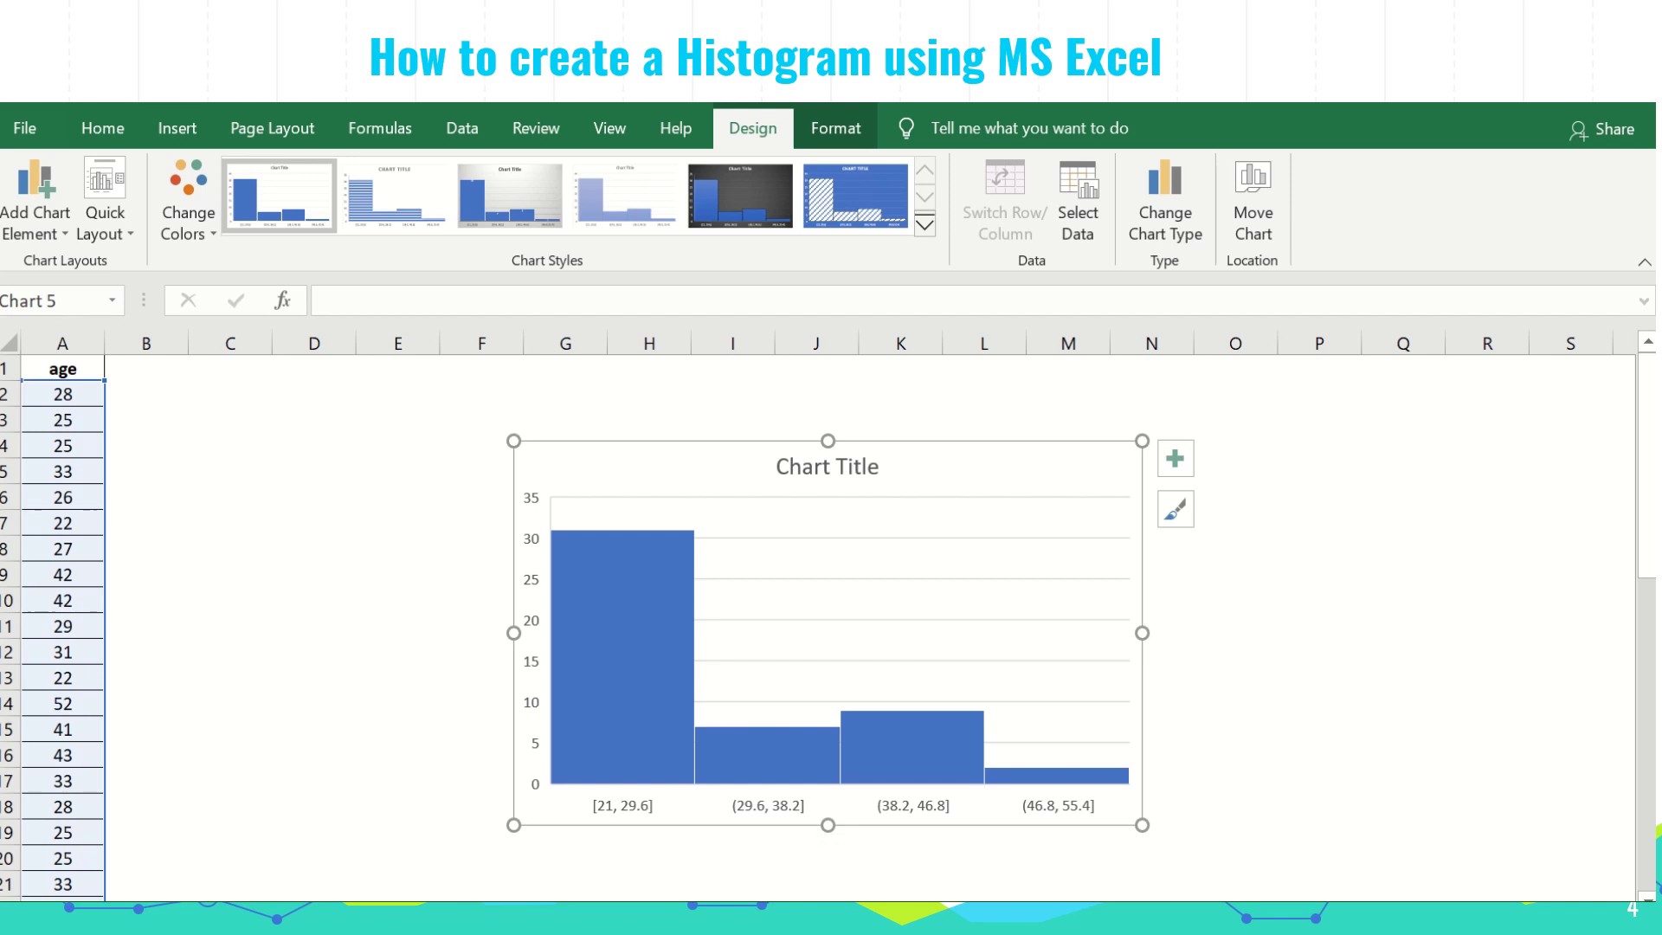
pyautogui.moveTo(760, 769)
pyautogui.moveTo(885, 775)
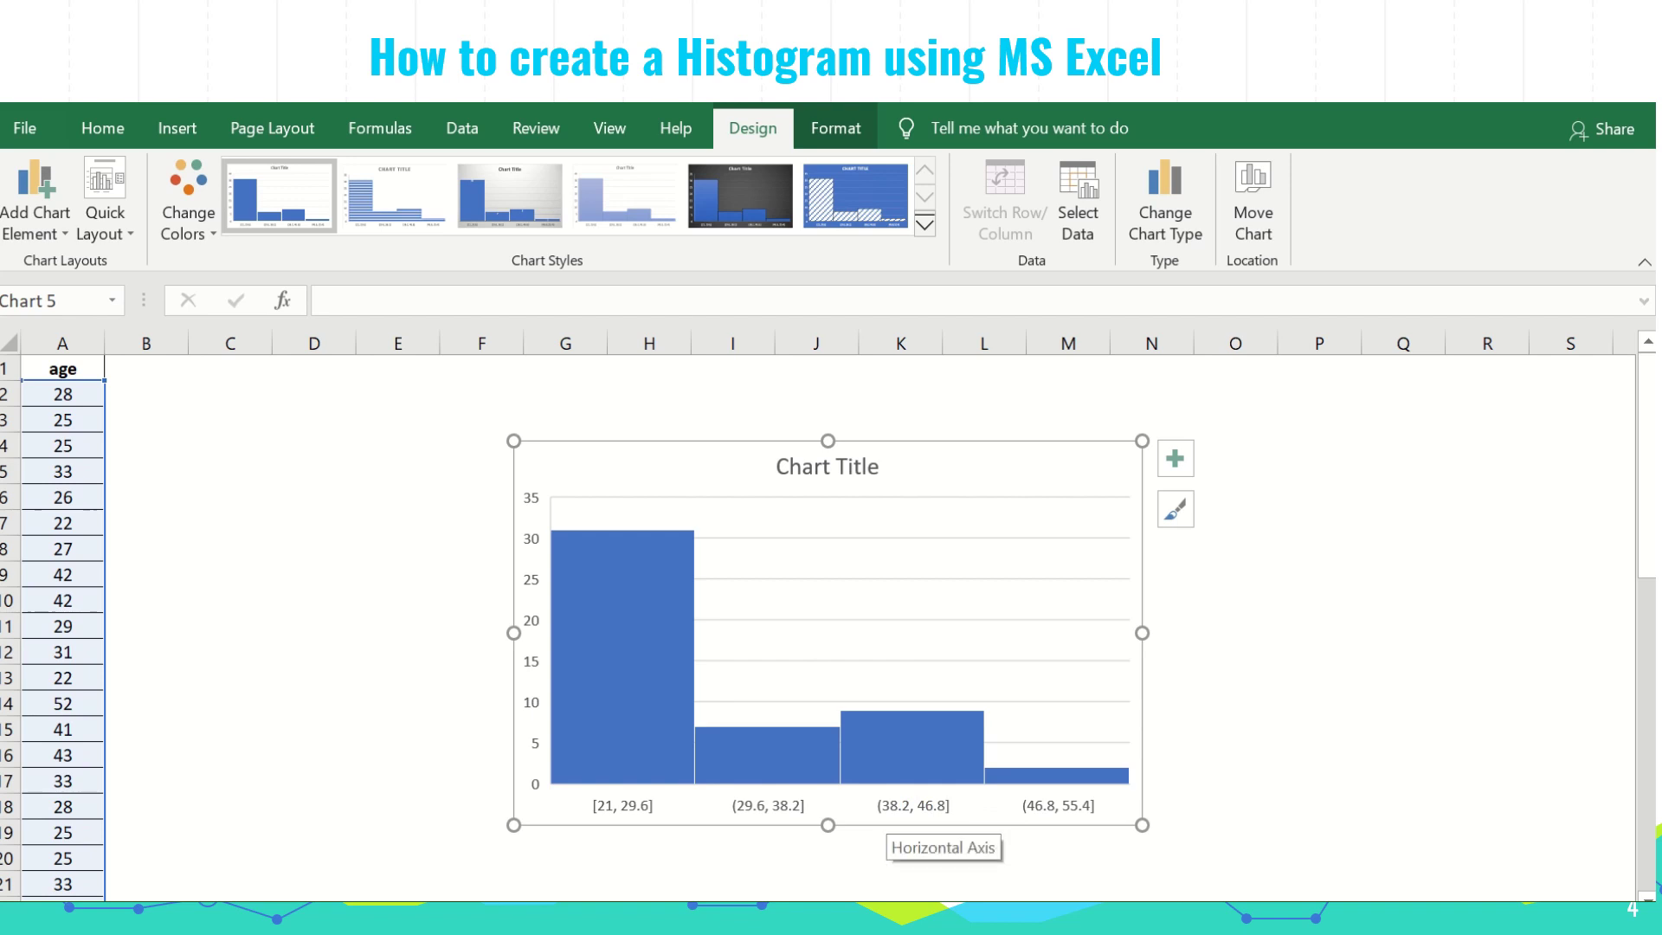
pyautogui.moveTo(575, 632)
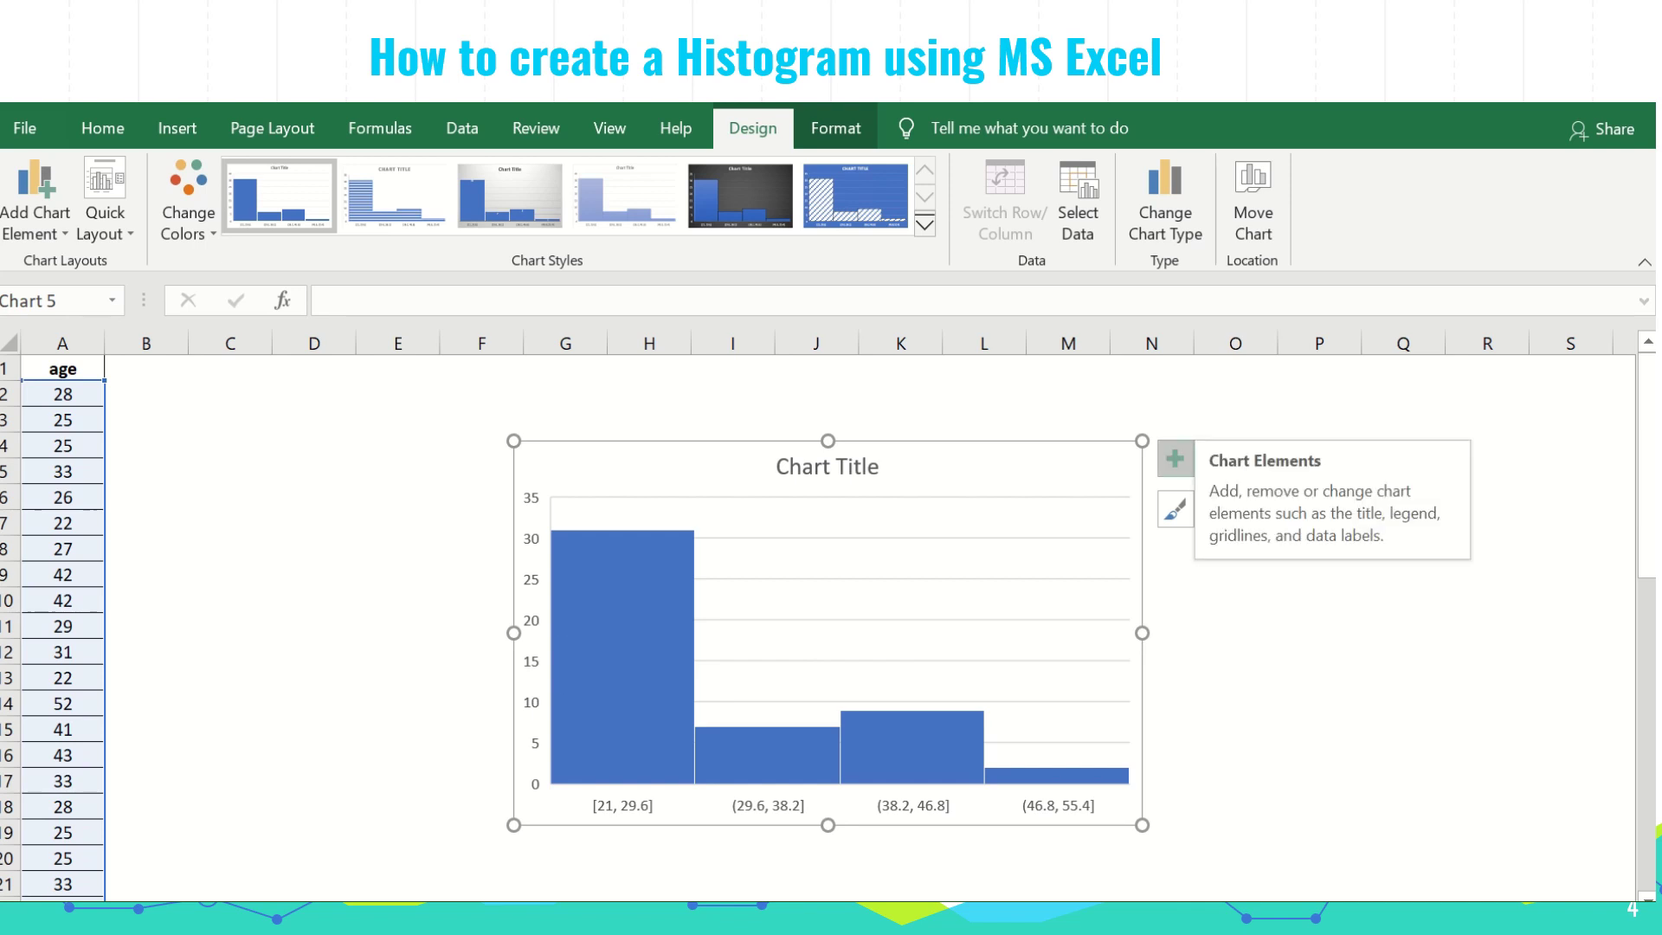
pyautogui.click(1175, 459)
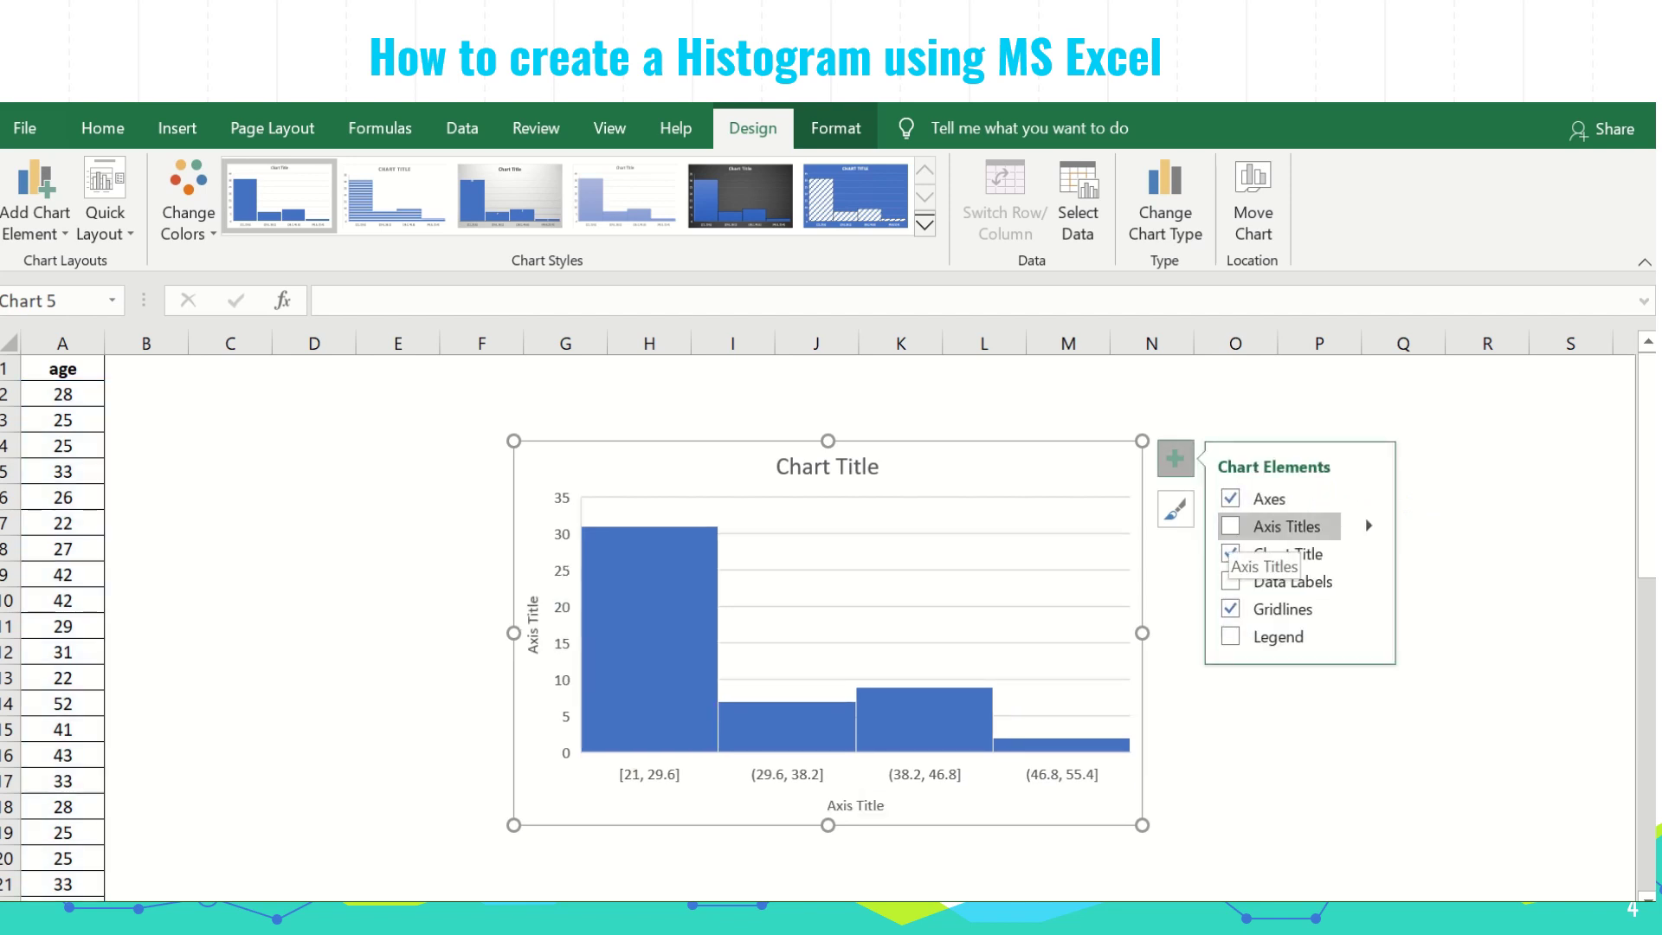
pyautogui.click(1230, 526)
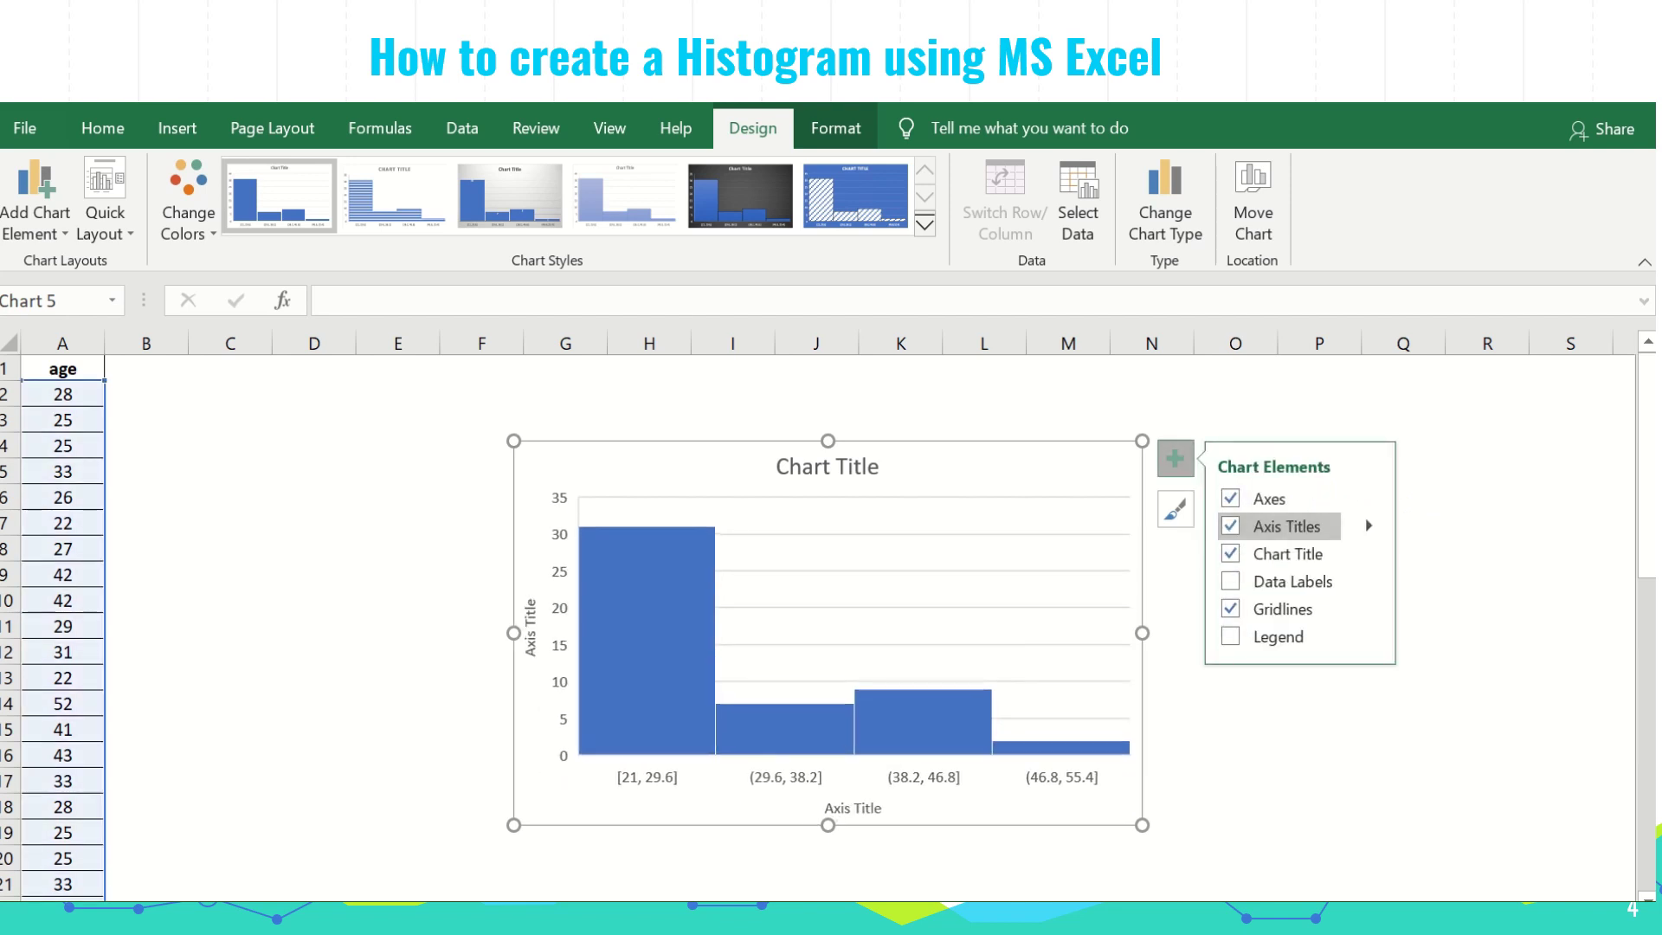
# Title the histogram's horizontal axis "Age" and its vertical axis "Frequency".
pyautogui.click(856, 805)
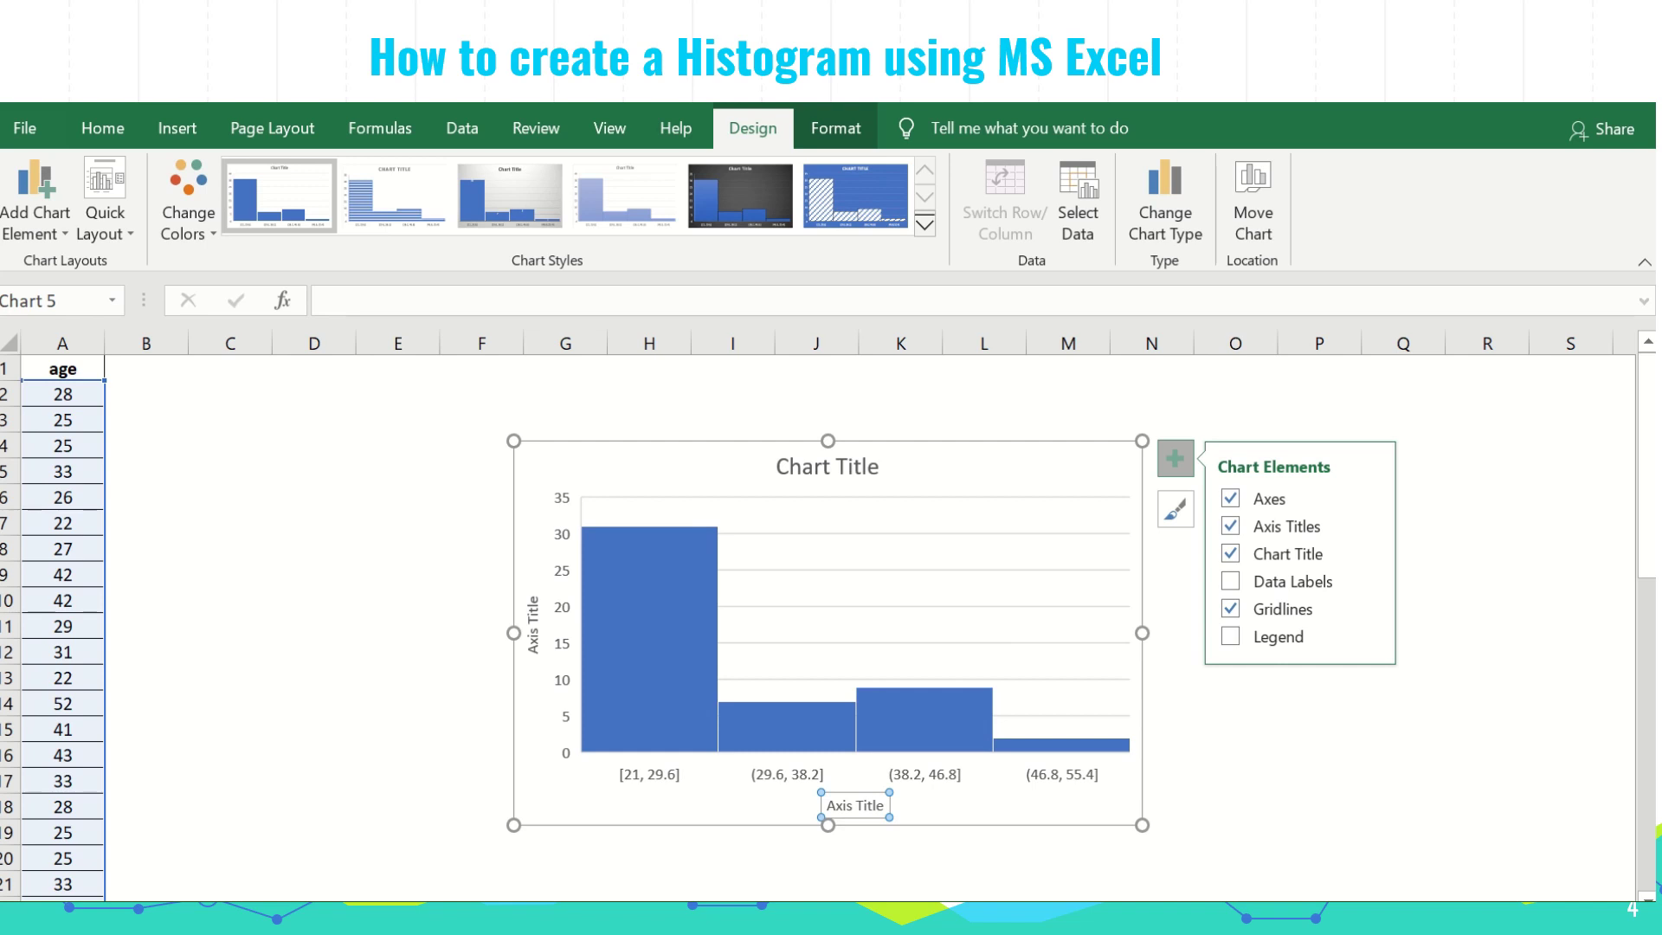
pyautogui.moveTo(827, 806); pyautogui.dragTo(887, 806)
pyautogui.write('Age')
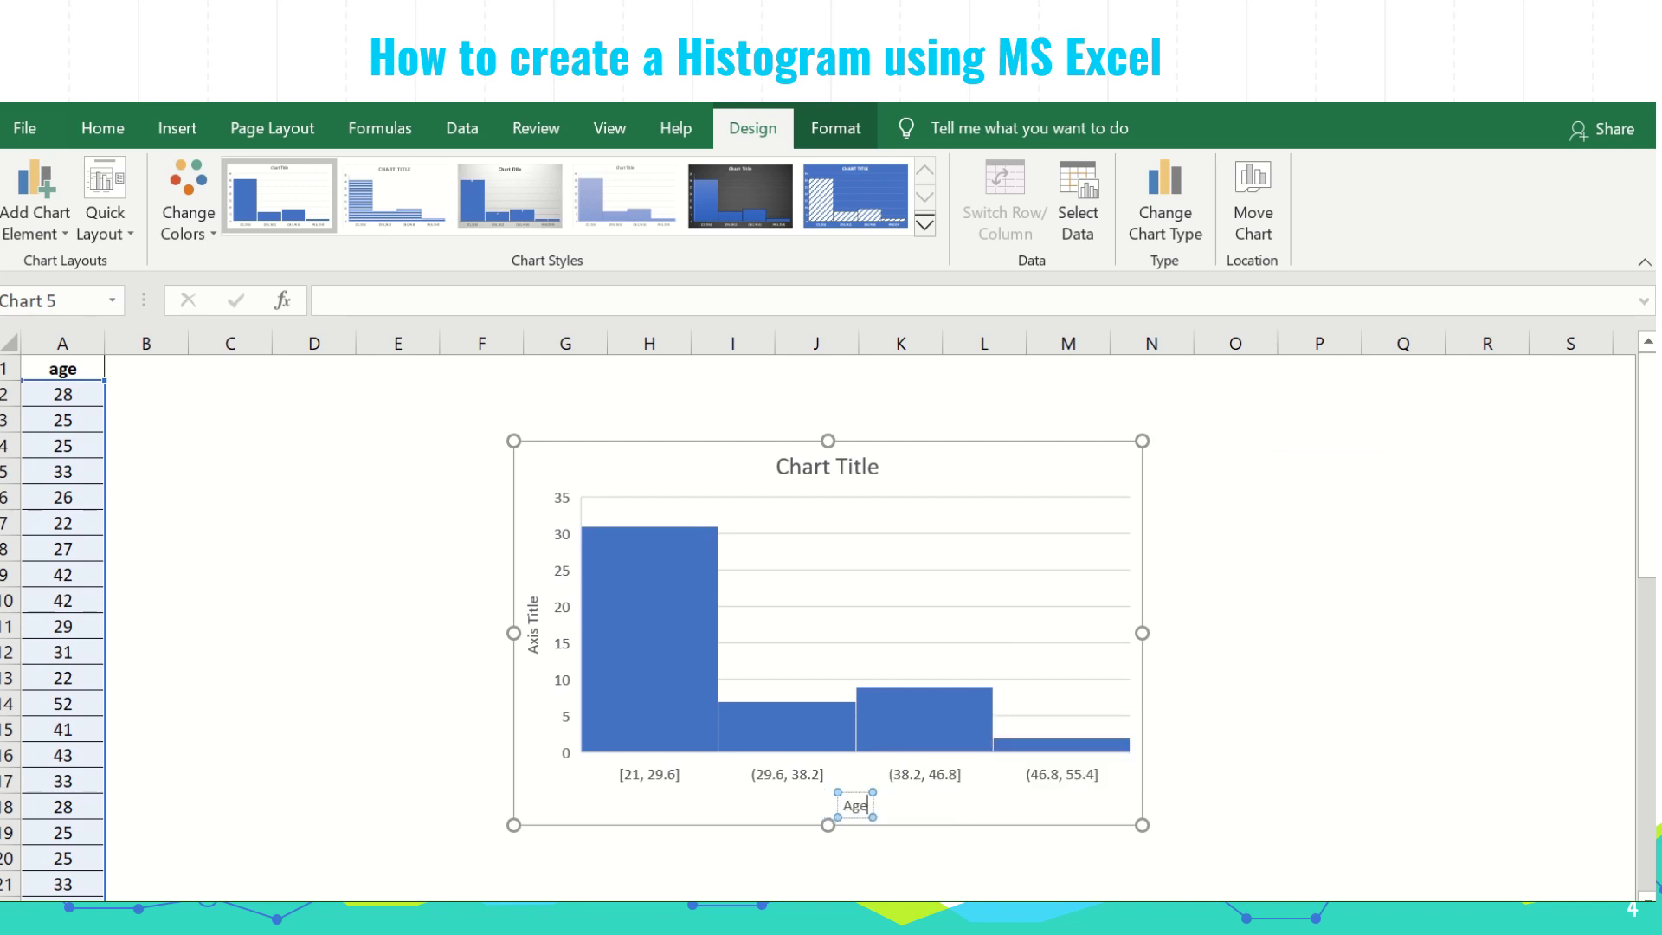
pyautogui.click(533, 622)
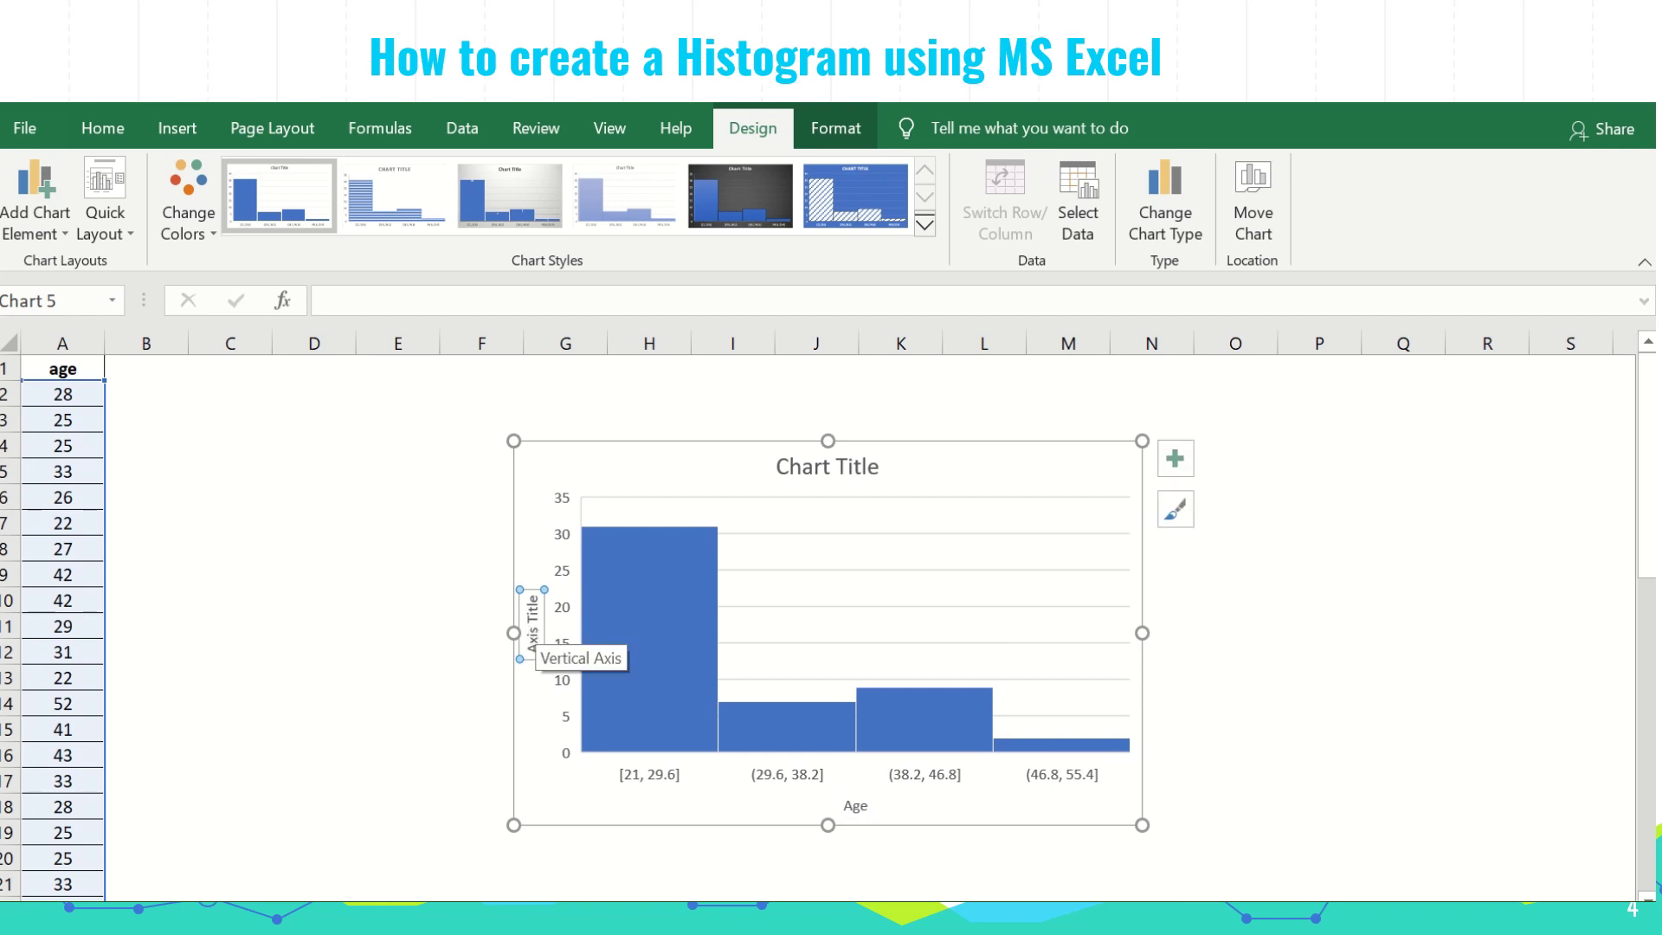
pyautogui.tripleClick(532, 622)
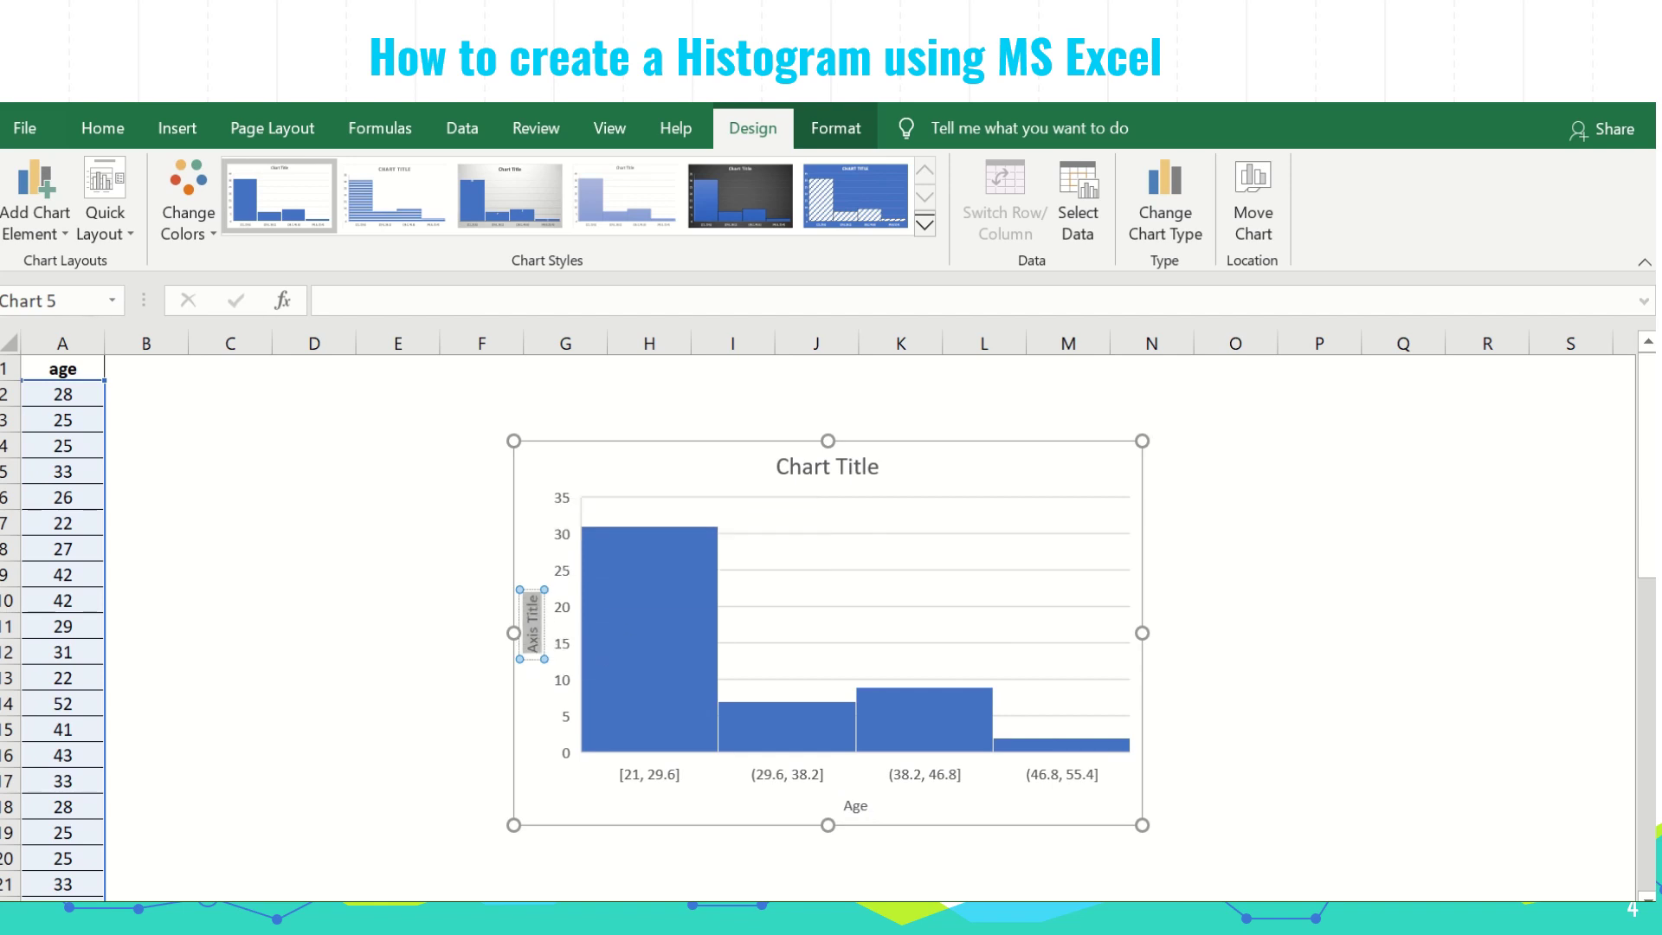
pyautogui.write('Frequency')
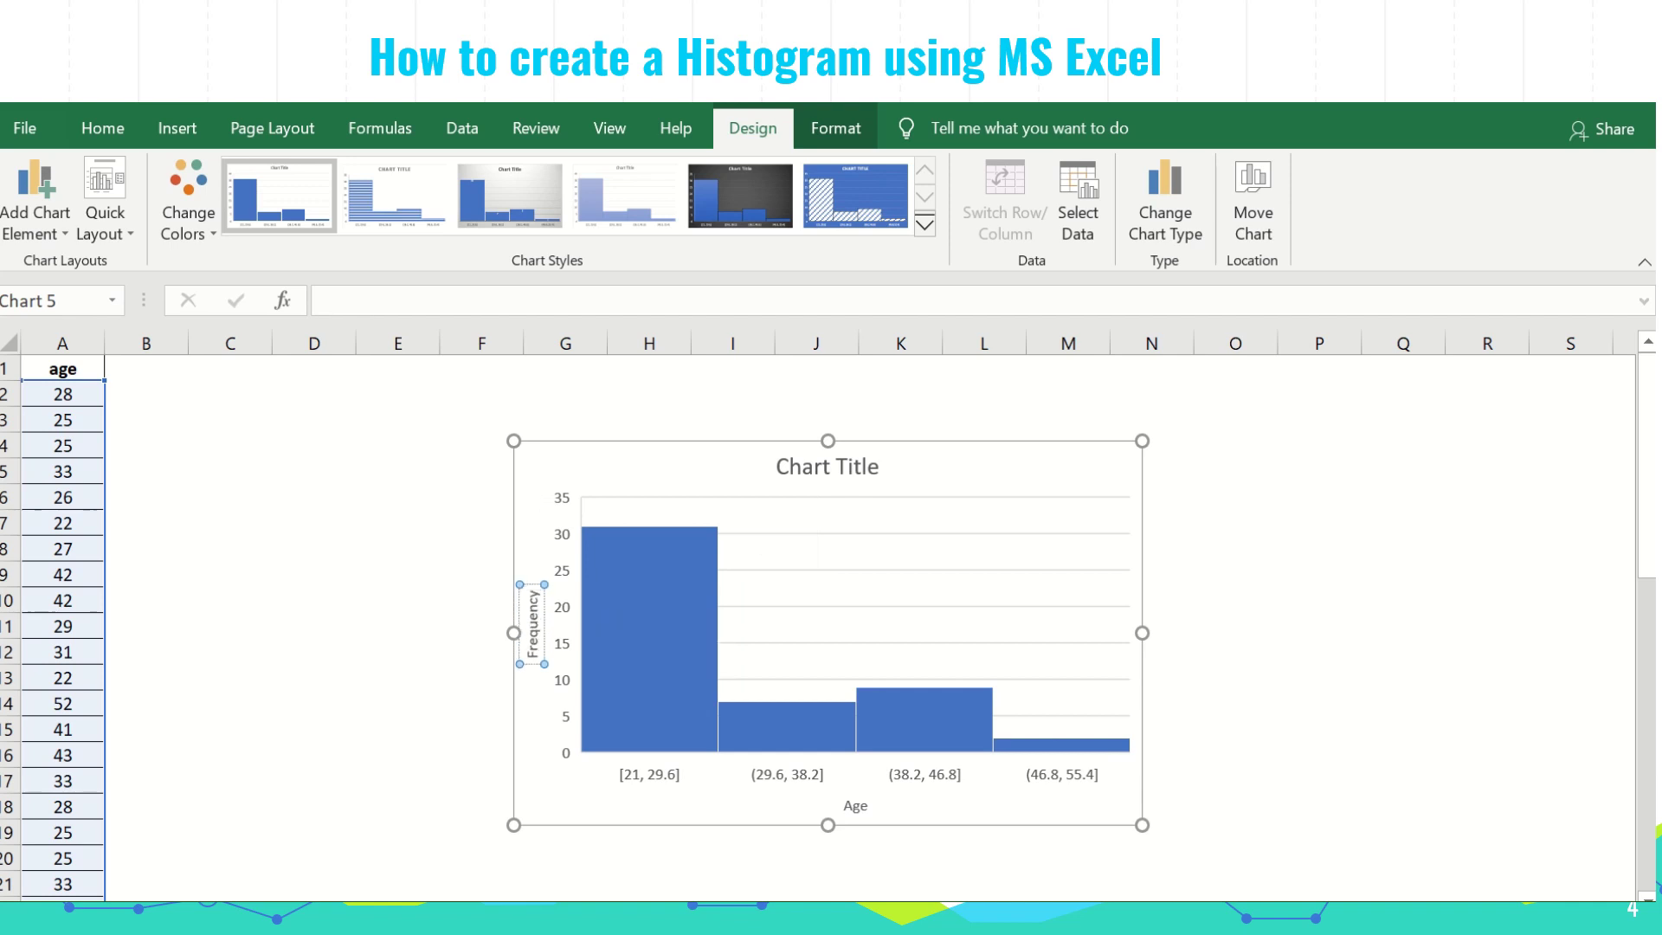
# Change the chart title to "Age of a Group of Professionals".
pyautogui.click(827, 465)
pyautogui.tripleClick(827, 466)
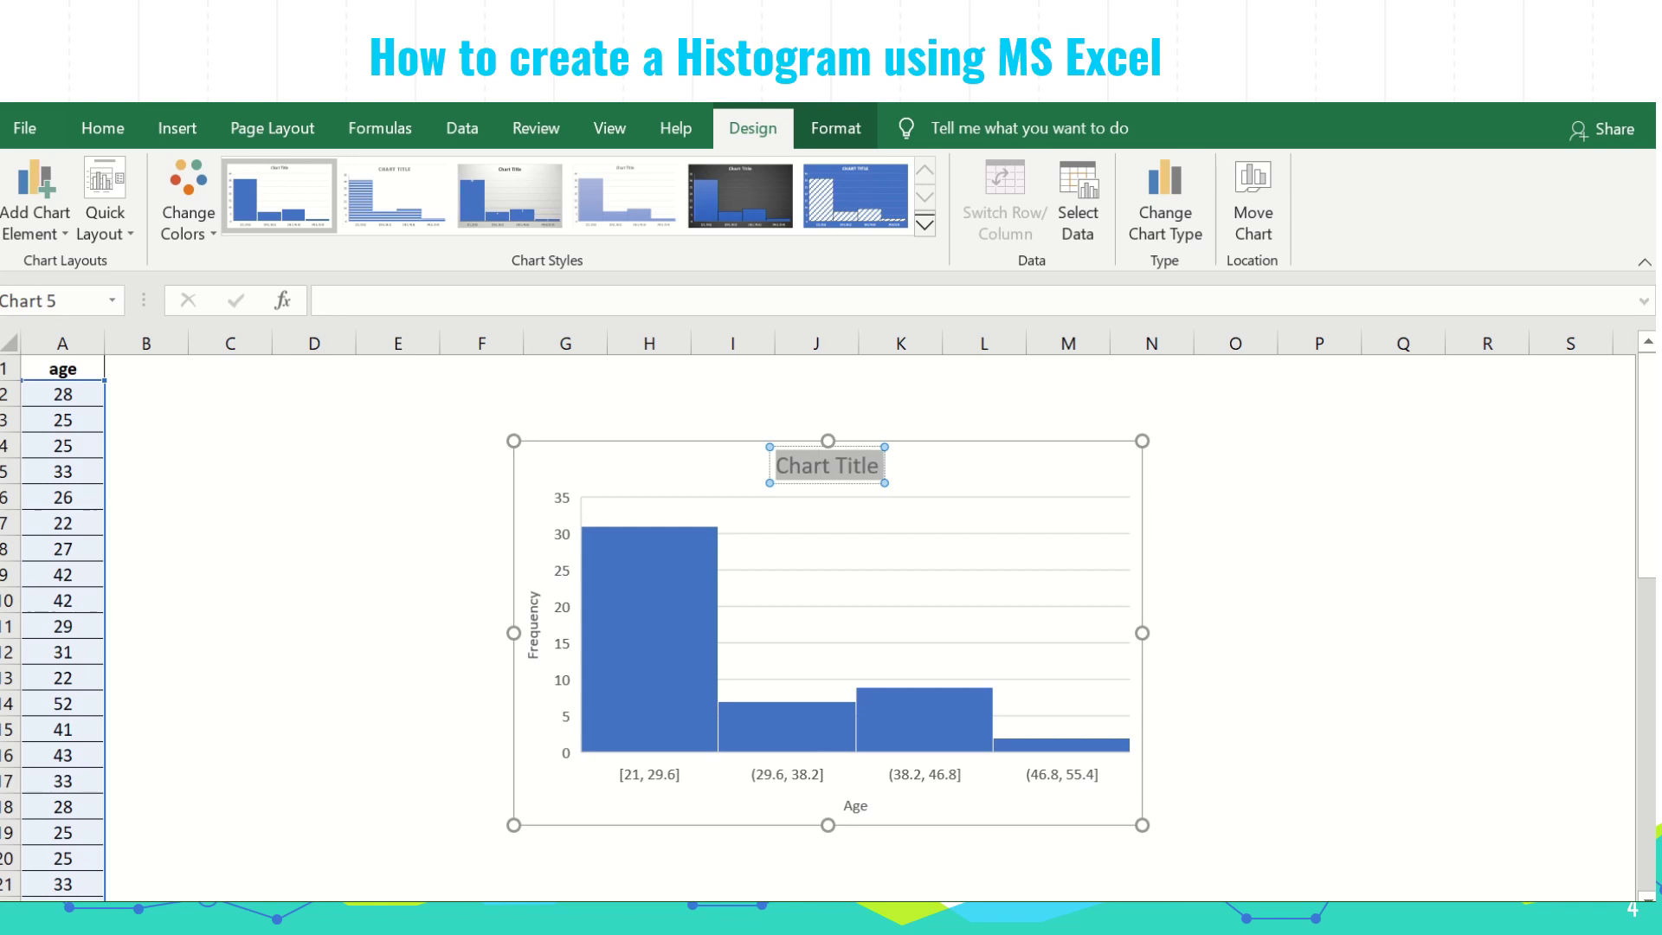
pyautogui.write('Age')
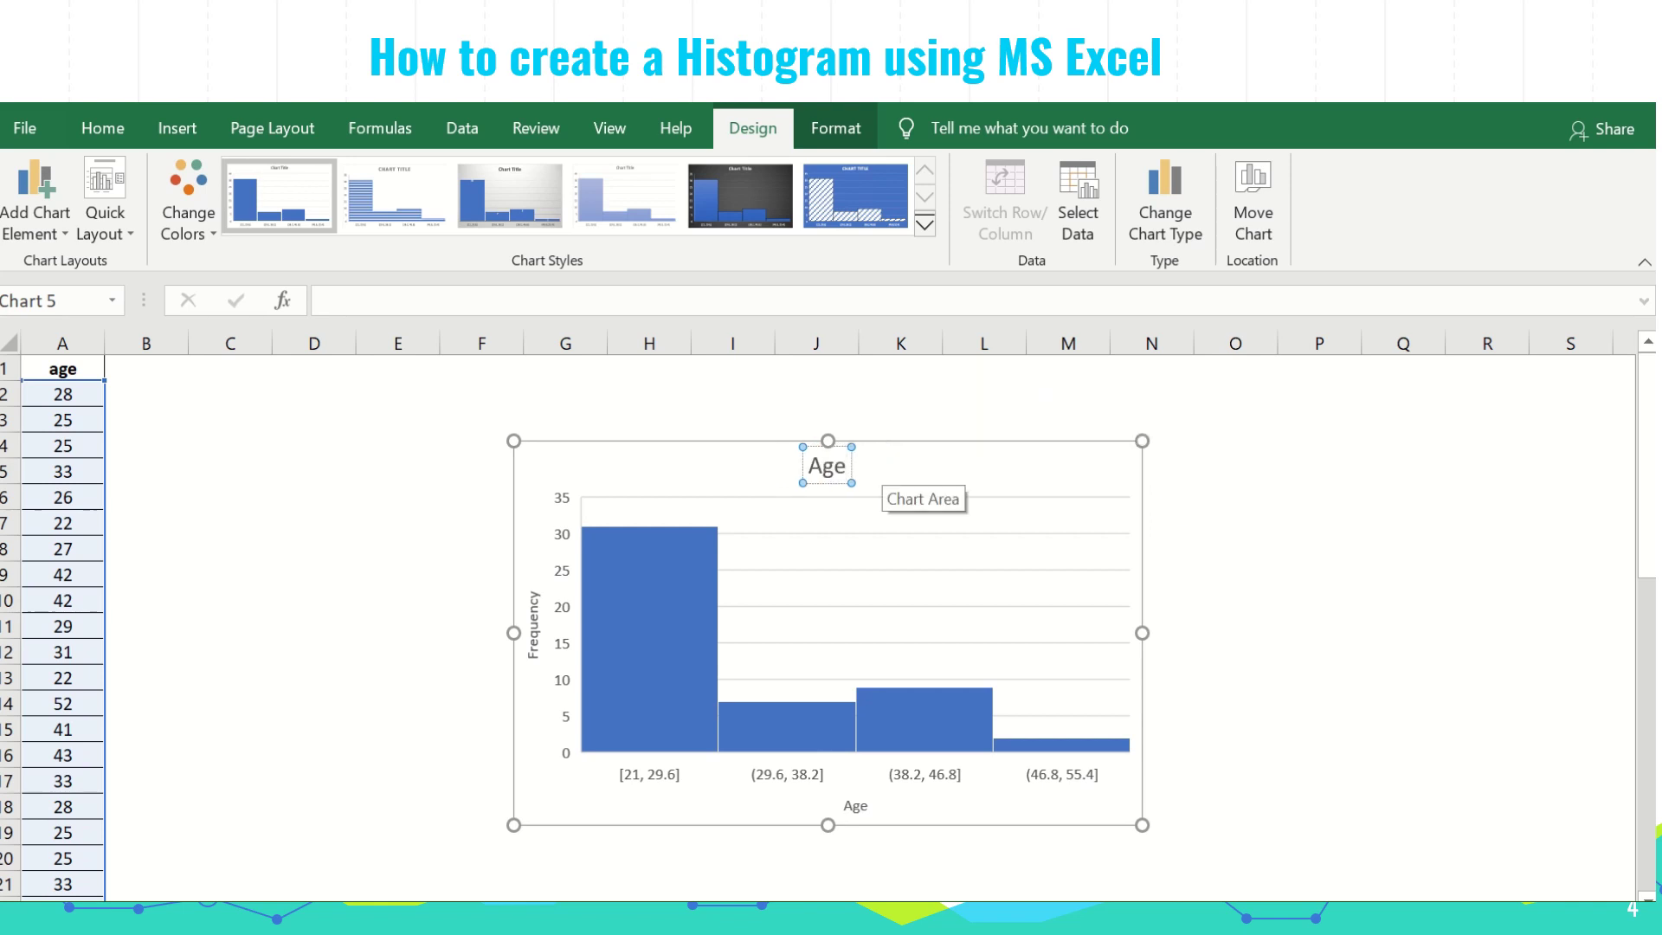
pyautogui.write(' of')
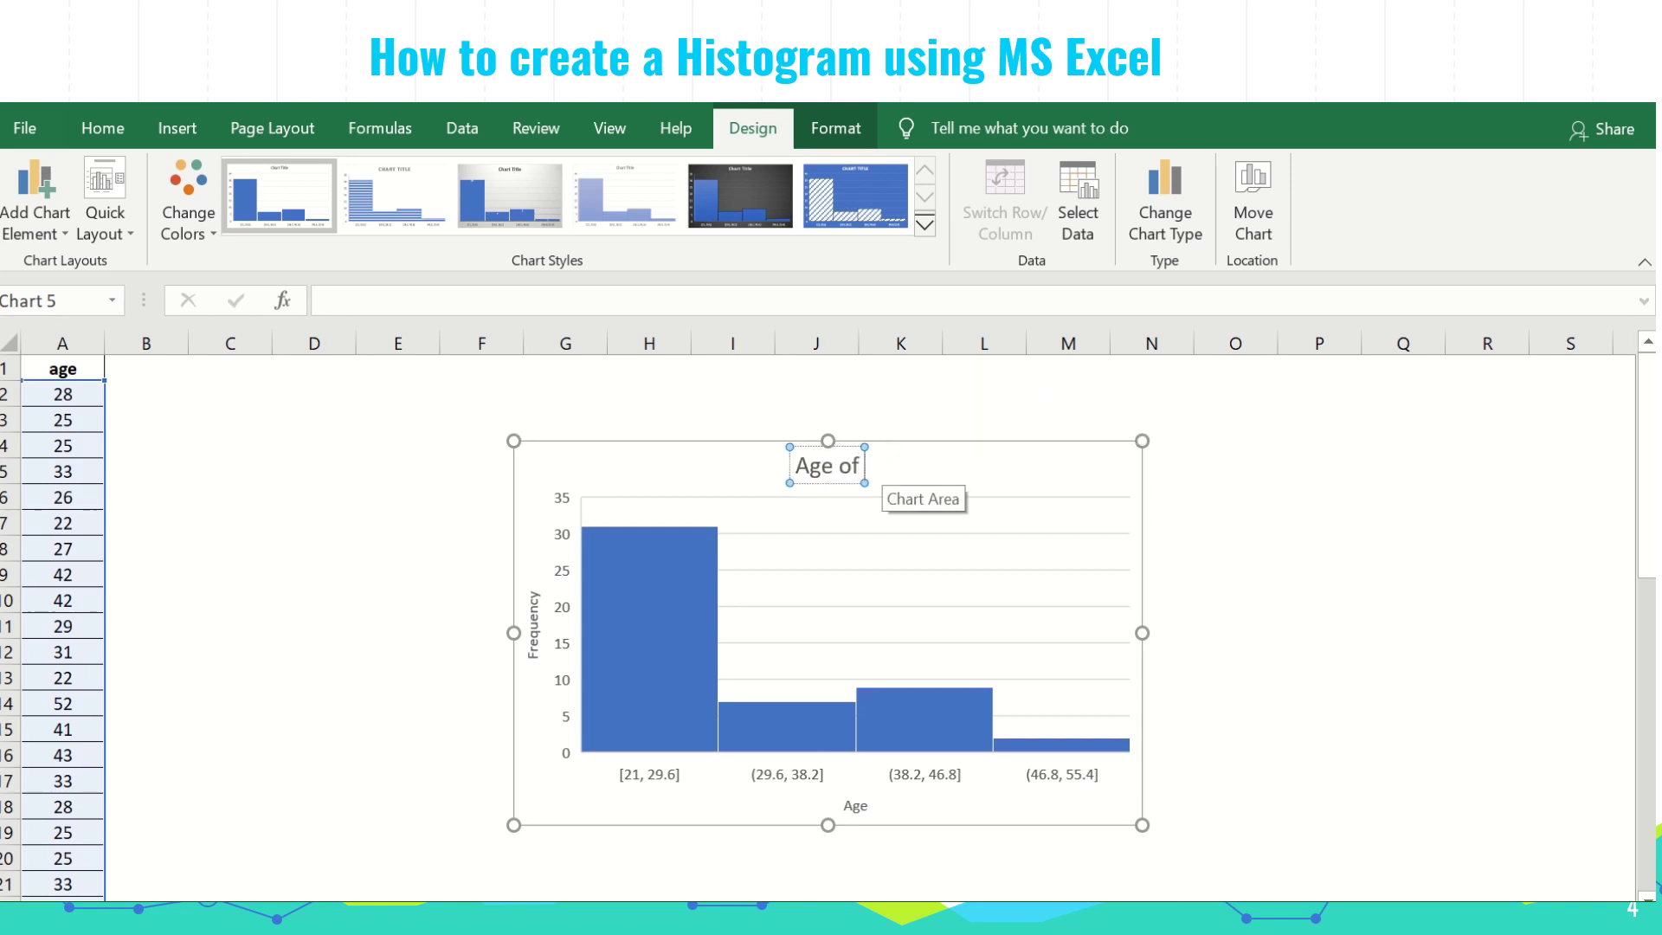
pyautogui.write(' a Grou')
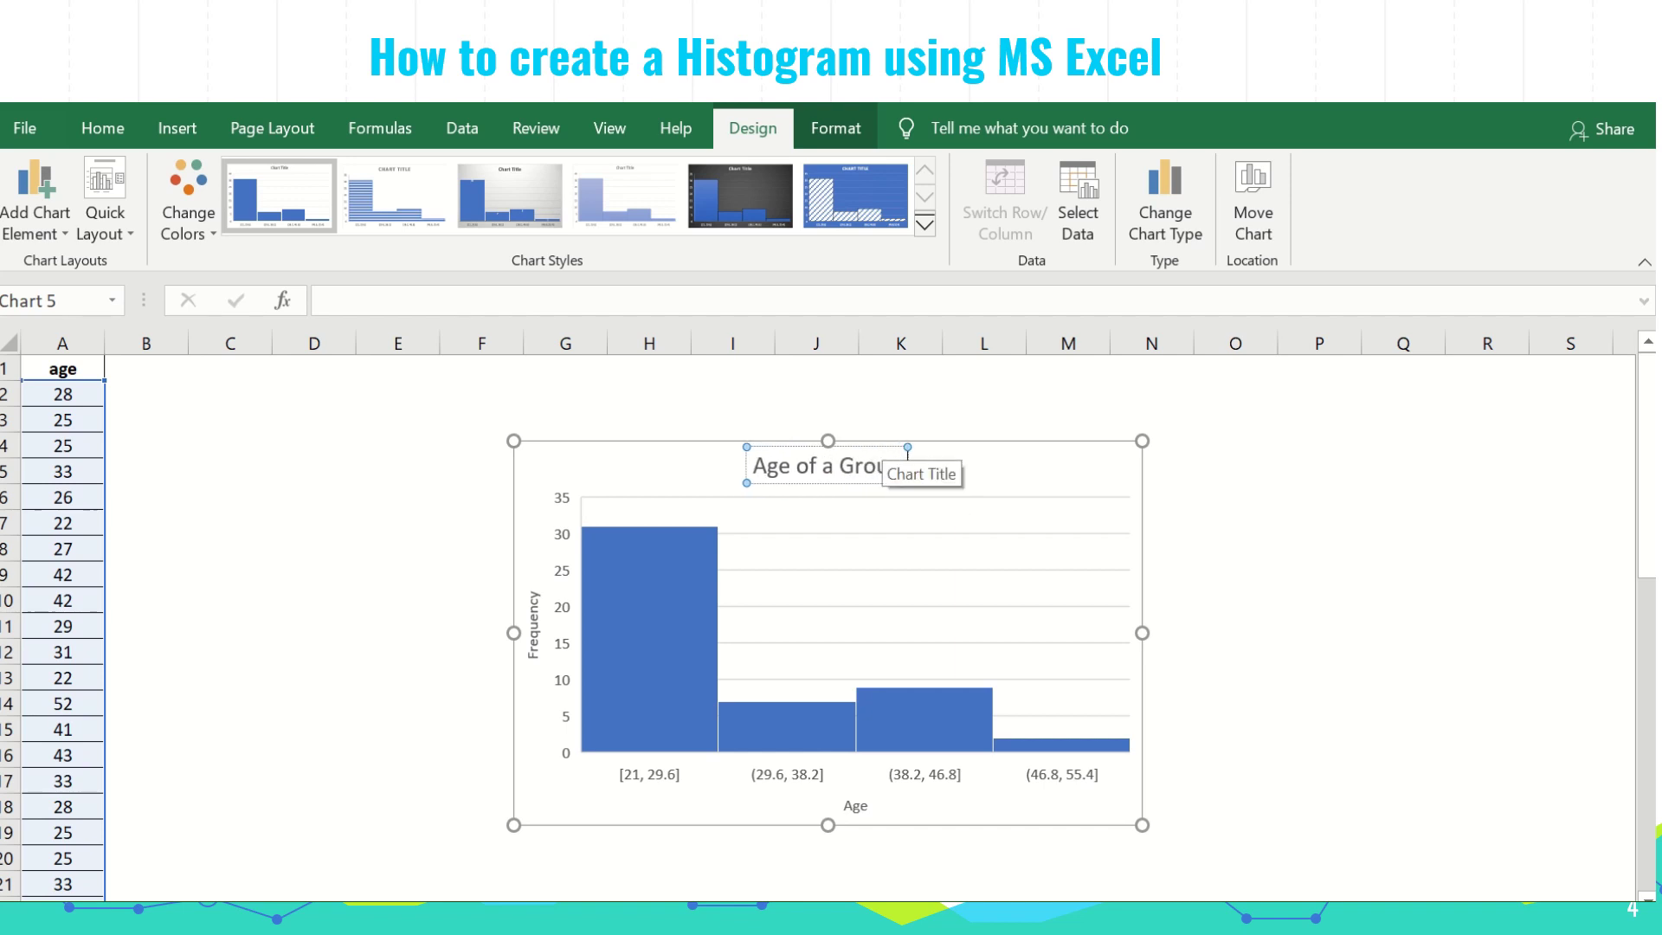
pyautogui.write('p of Professi')
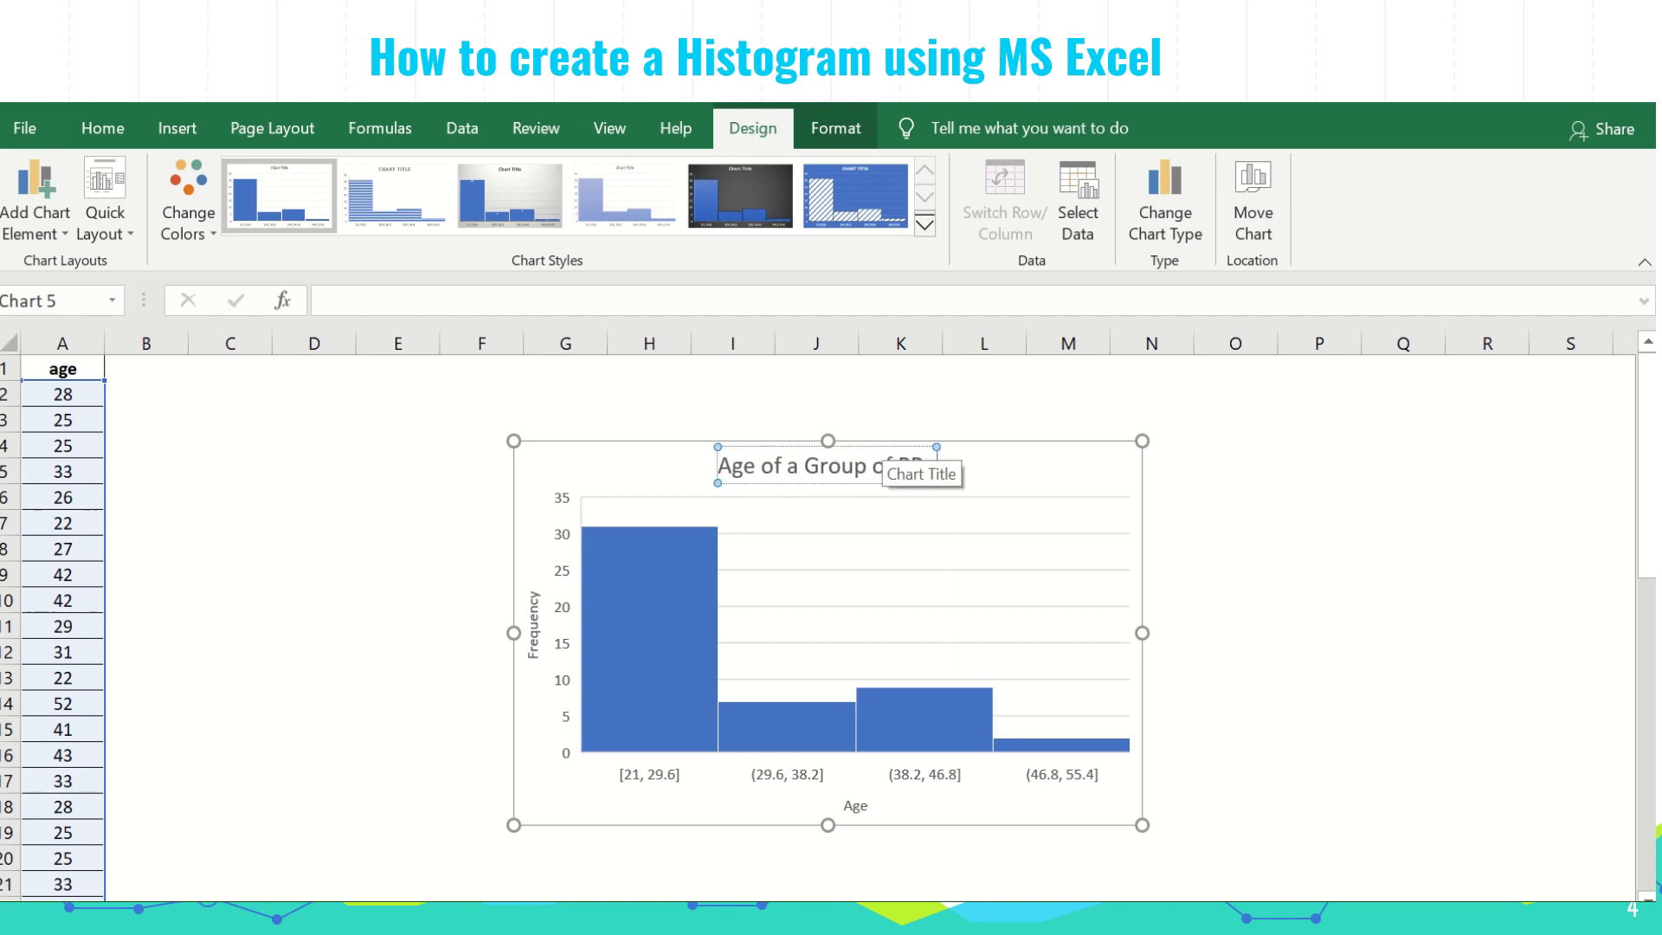
pyautogui.write('nal')
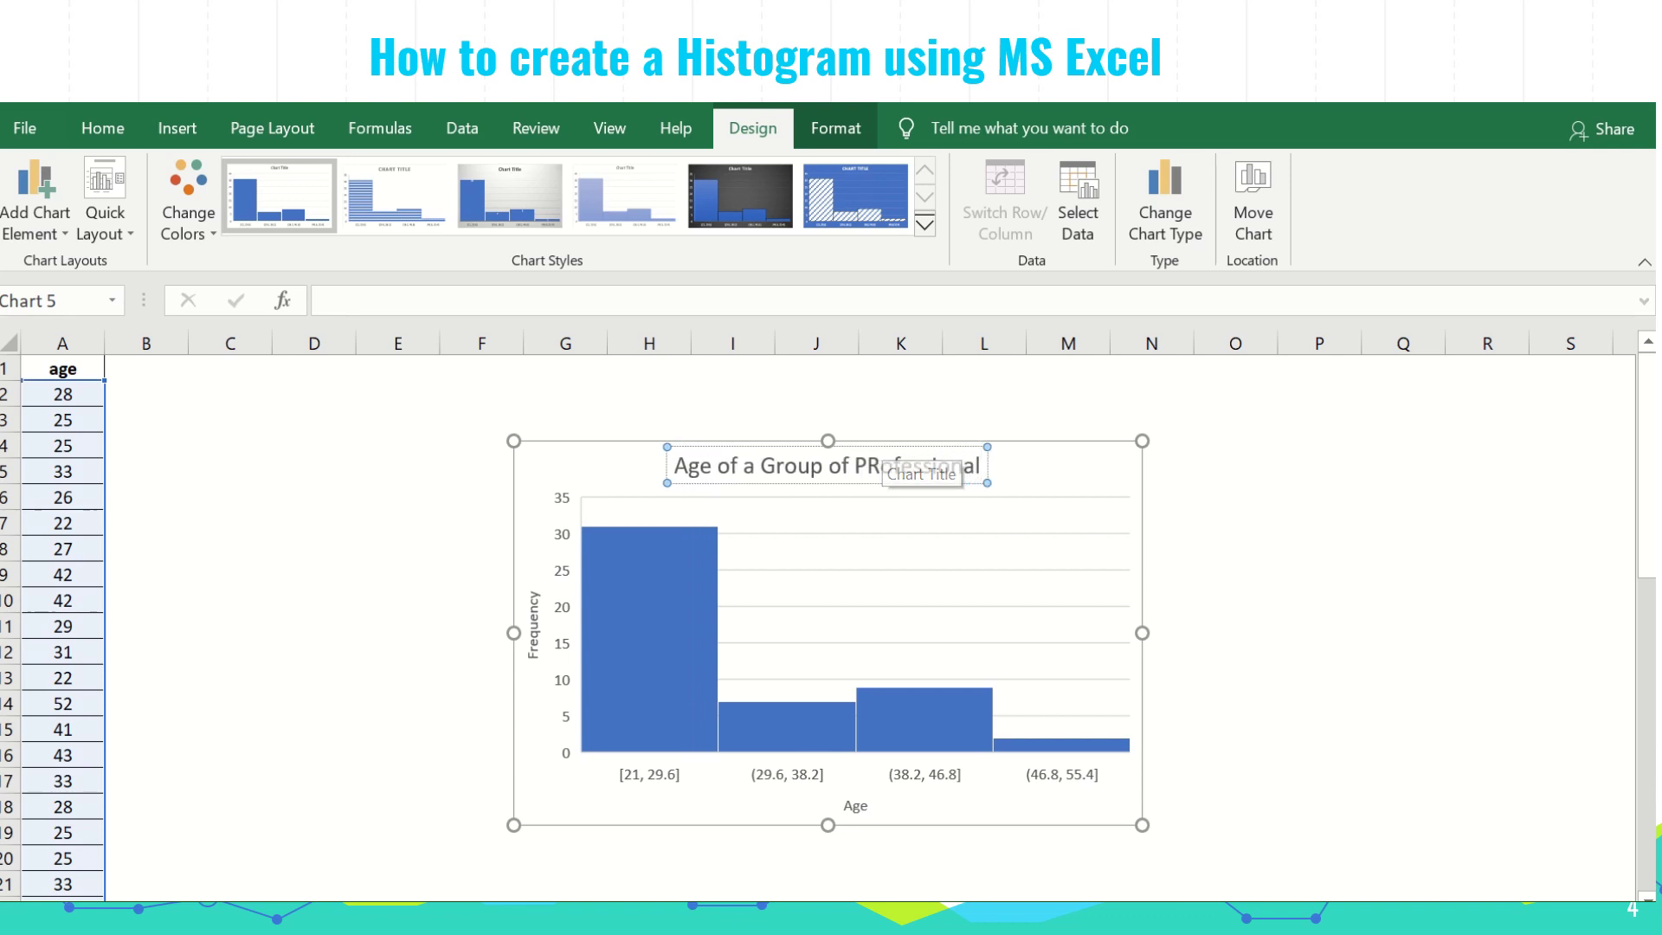
pyautogui.click(881, 465)
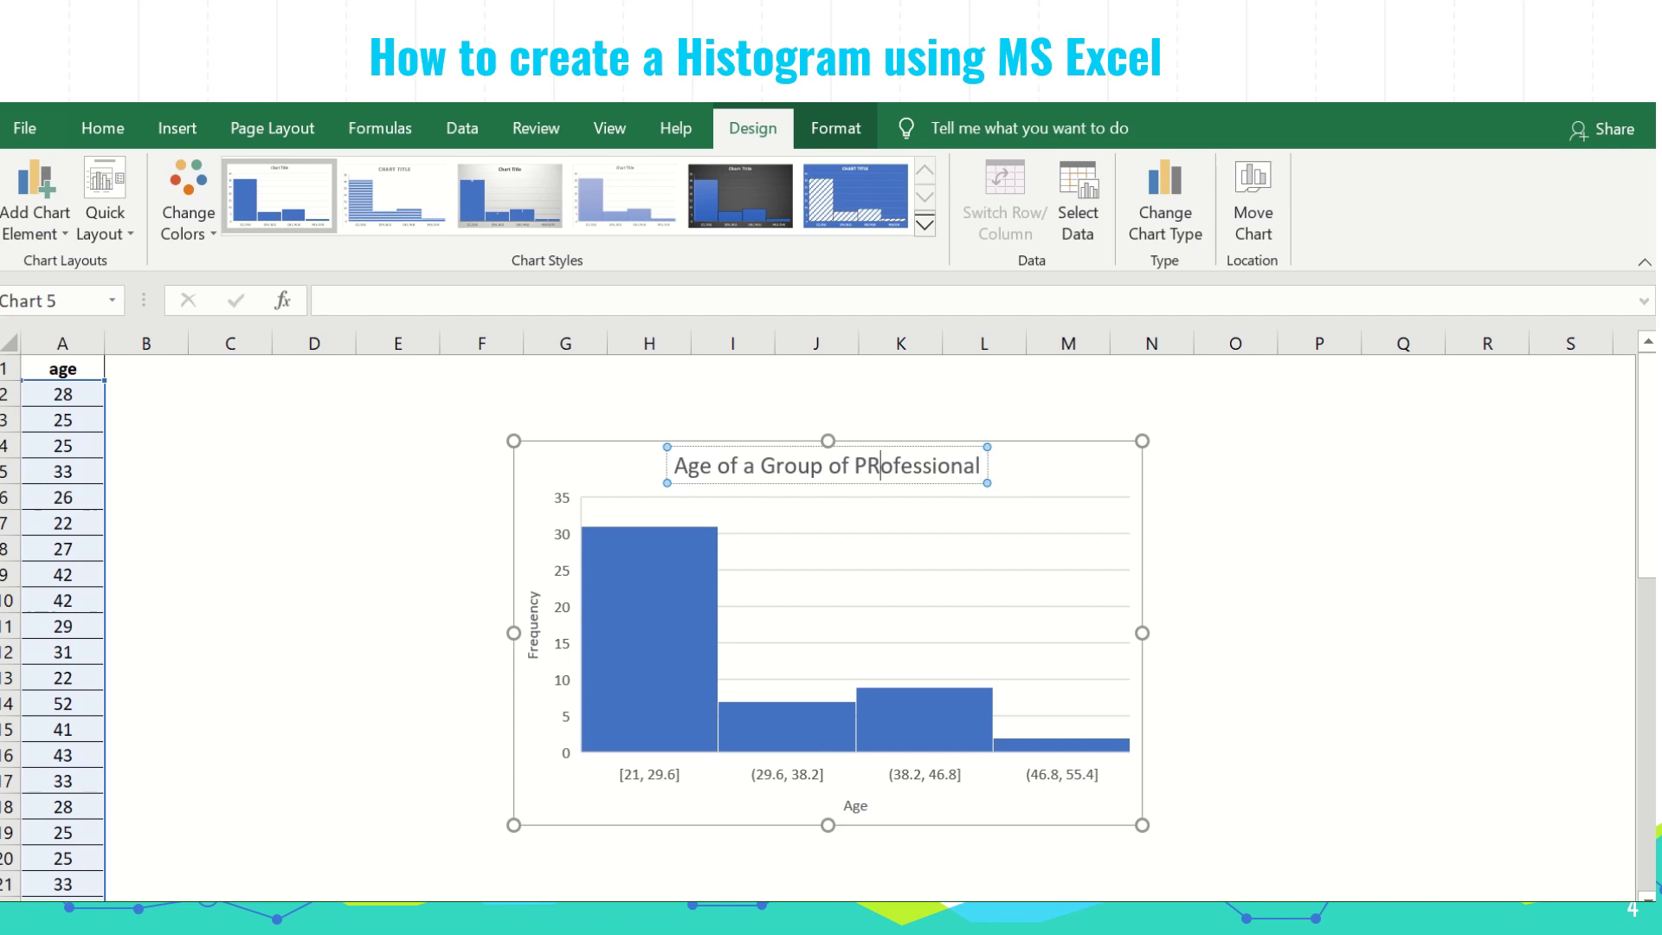
pyautogui.press('BackSpace')
pyautogui.write('rofe')
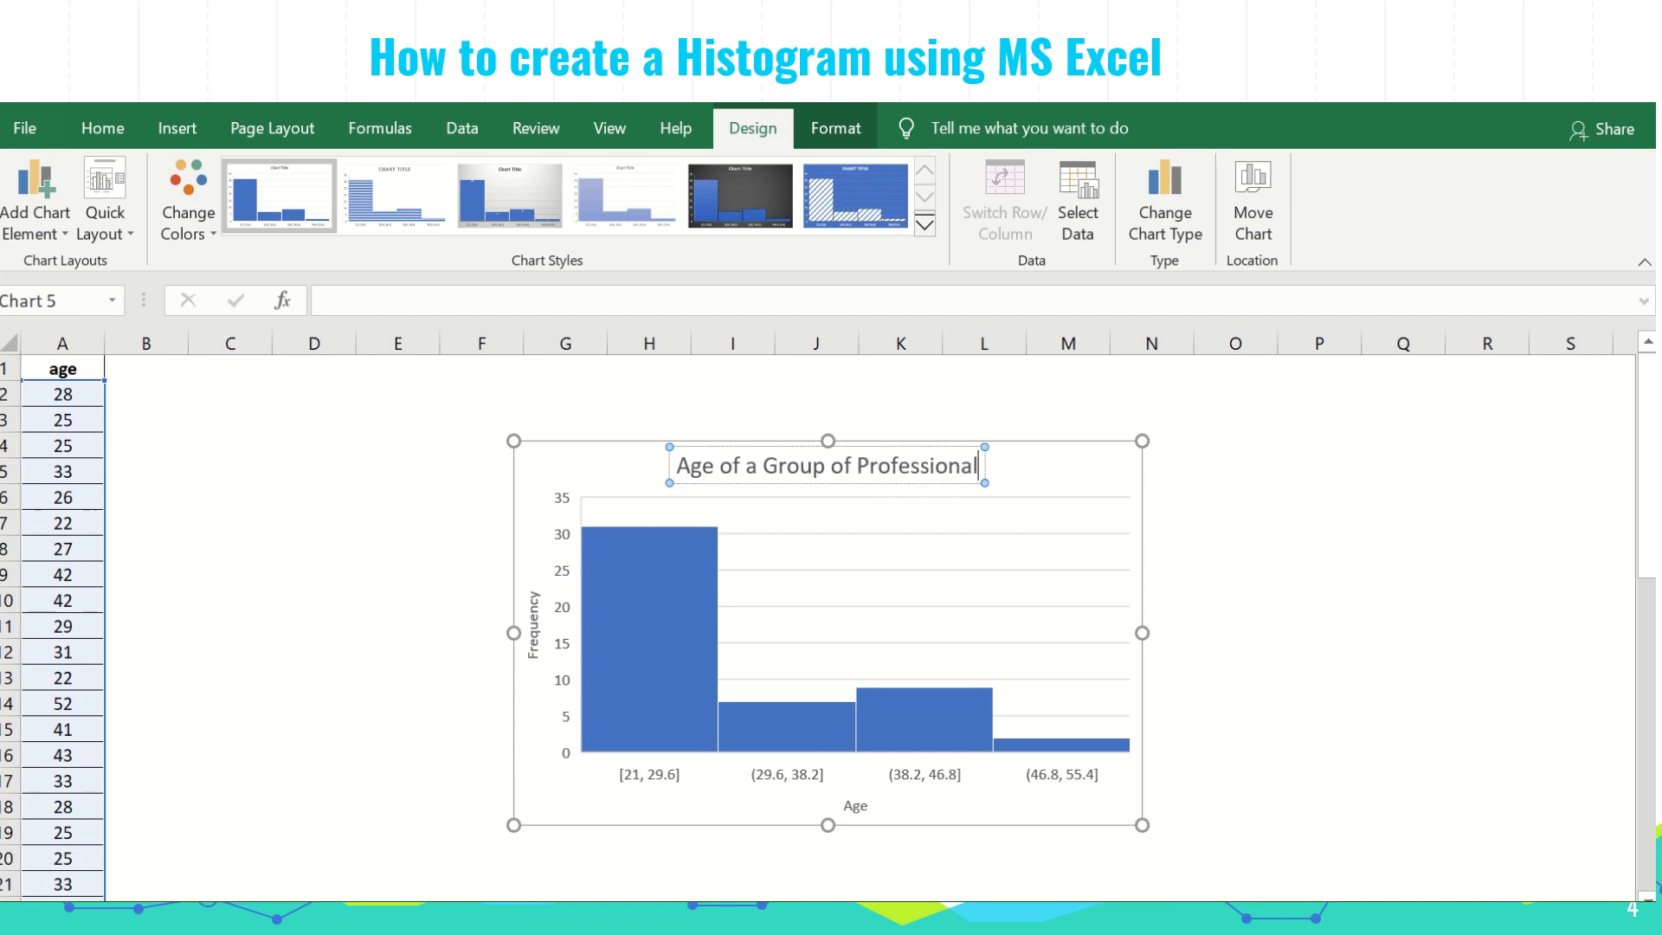
pyautogui.write('s')
pyautogui.click(994, 486)
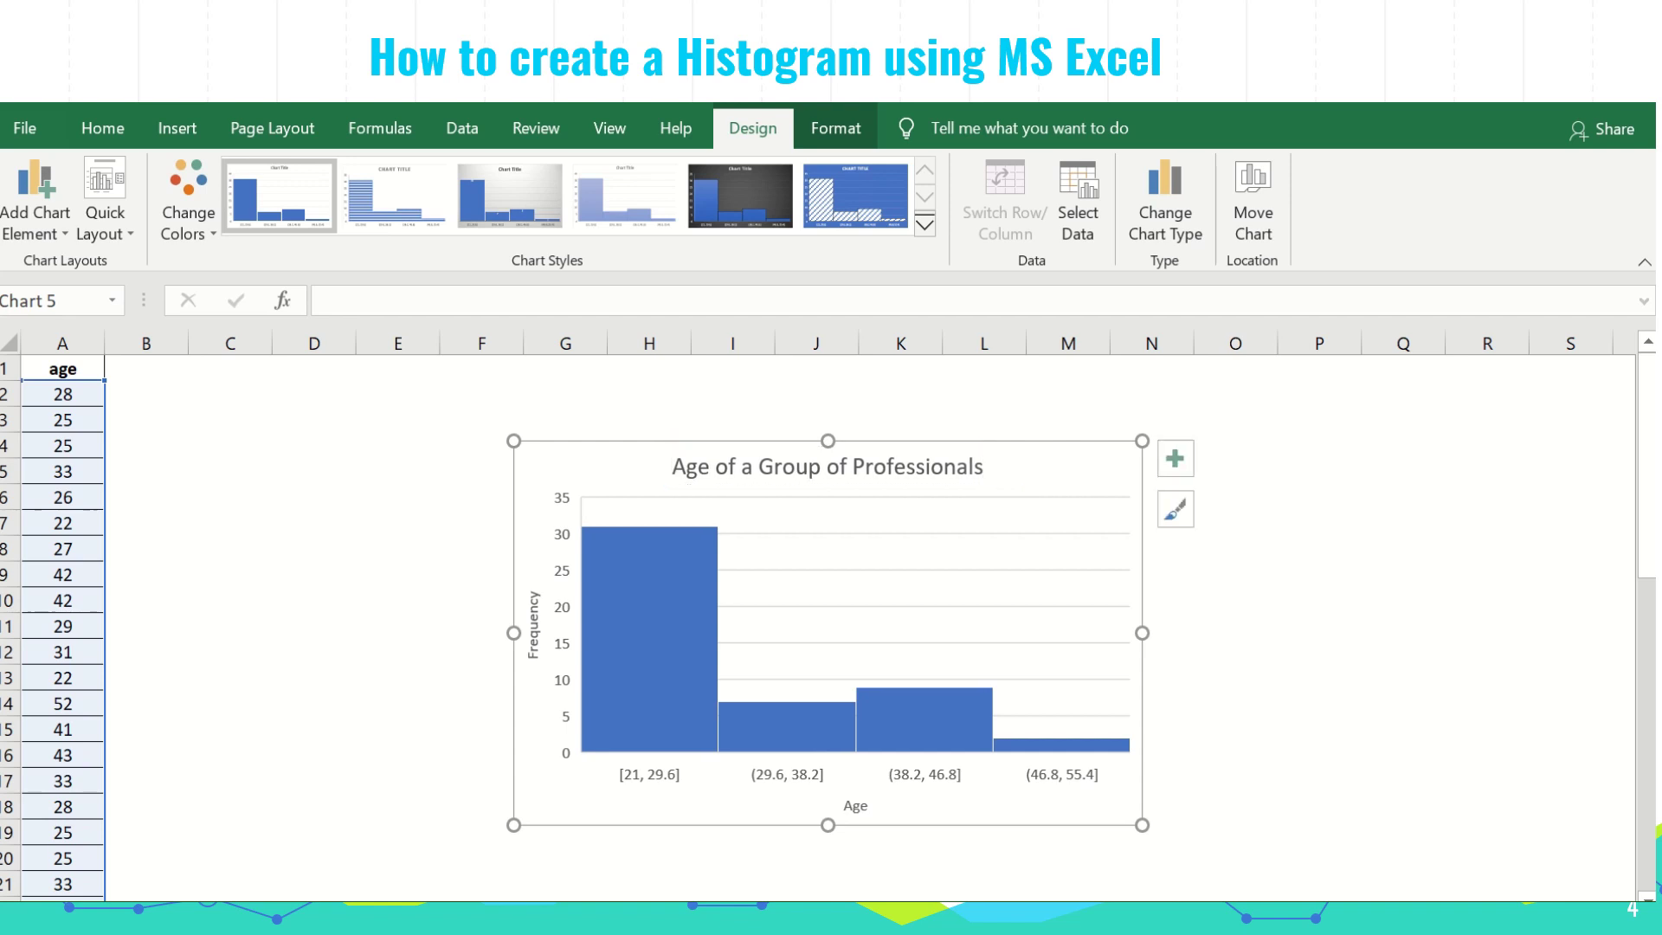
# Format the histogram's horizontal axis to use a fixed bin width of 10.
pyautogui.click(744, 777)
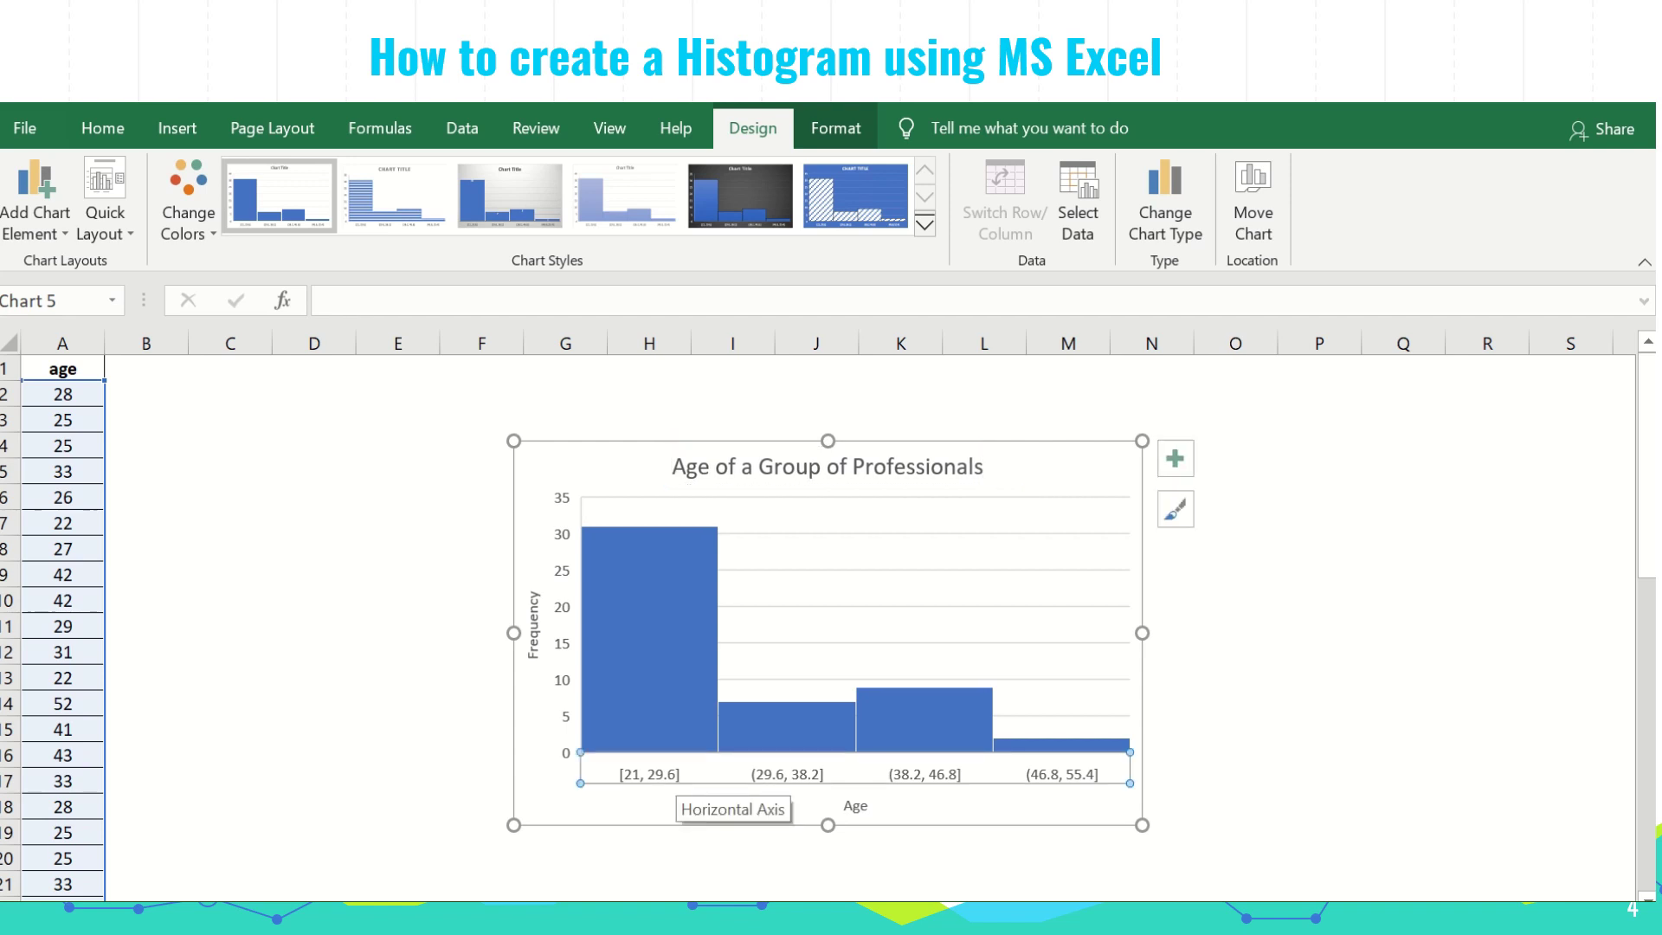
pyautogui.rightClick(677, 779)
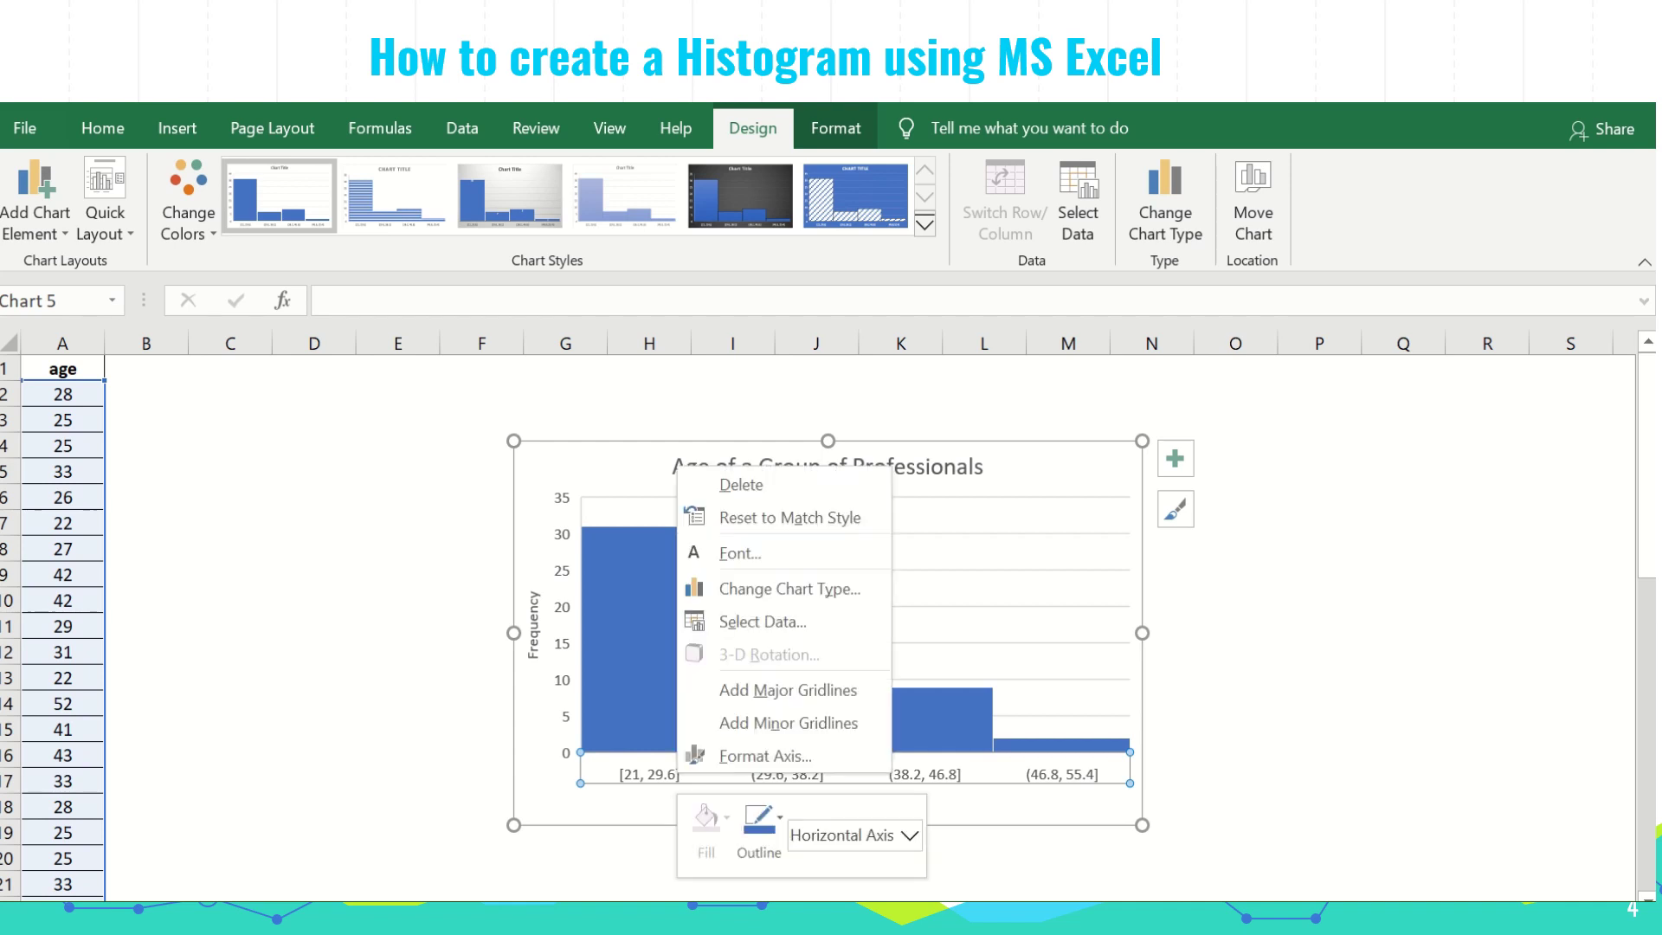
pyautogui.click(765, 756)
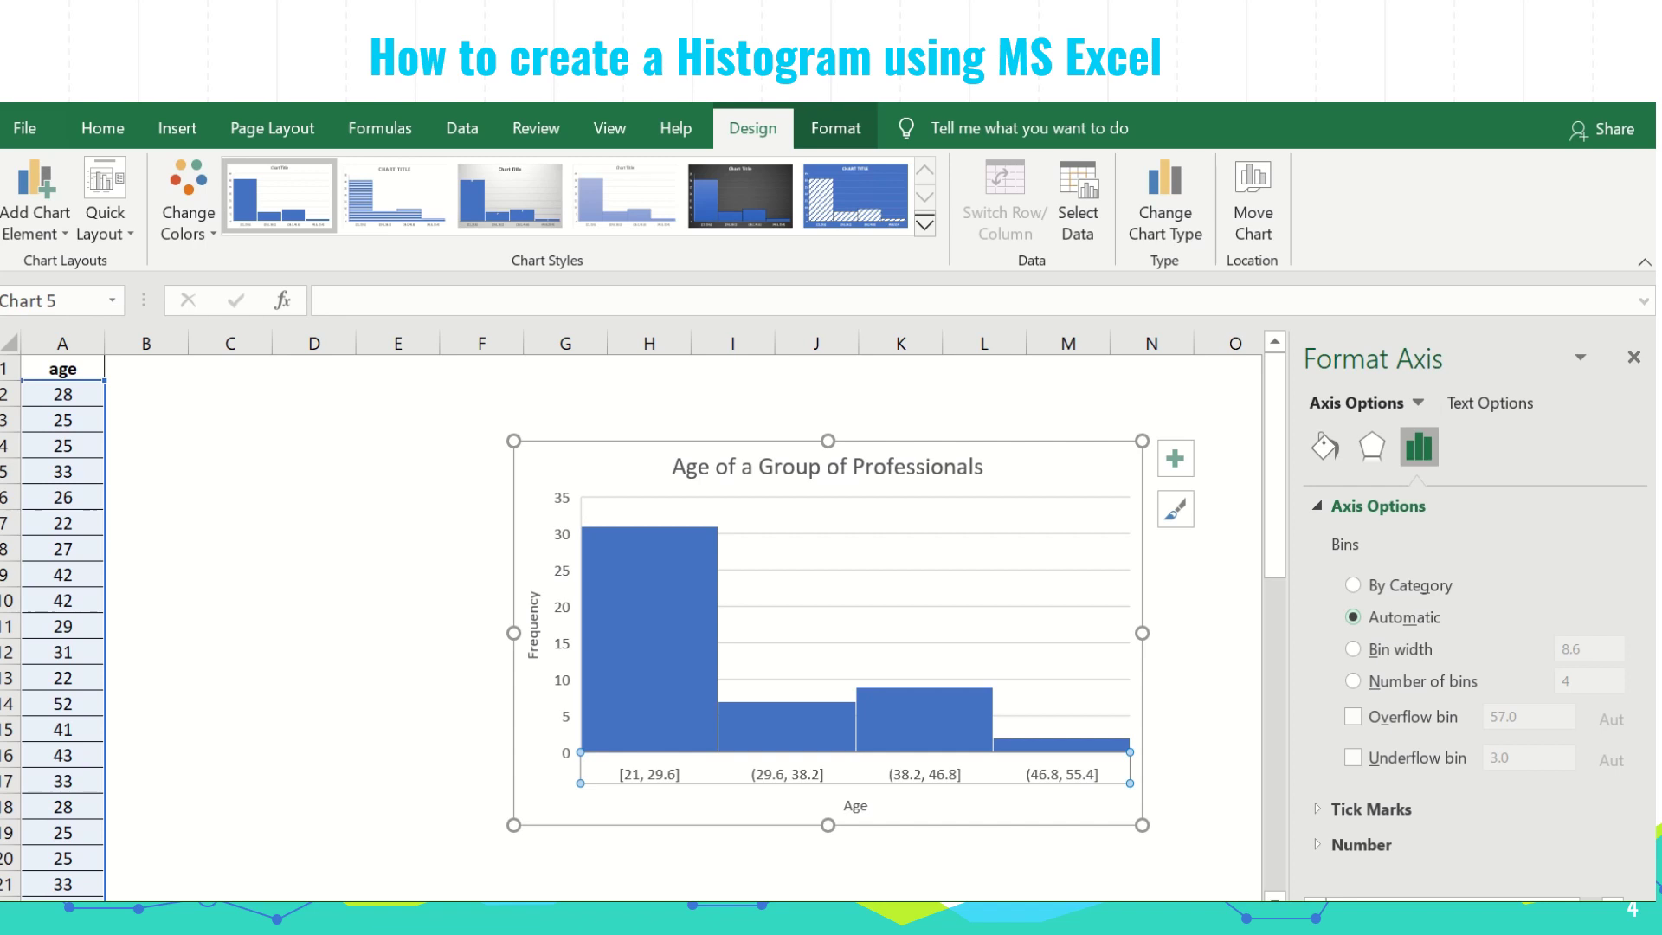
pyautogui.click(1353, 649)
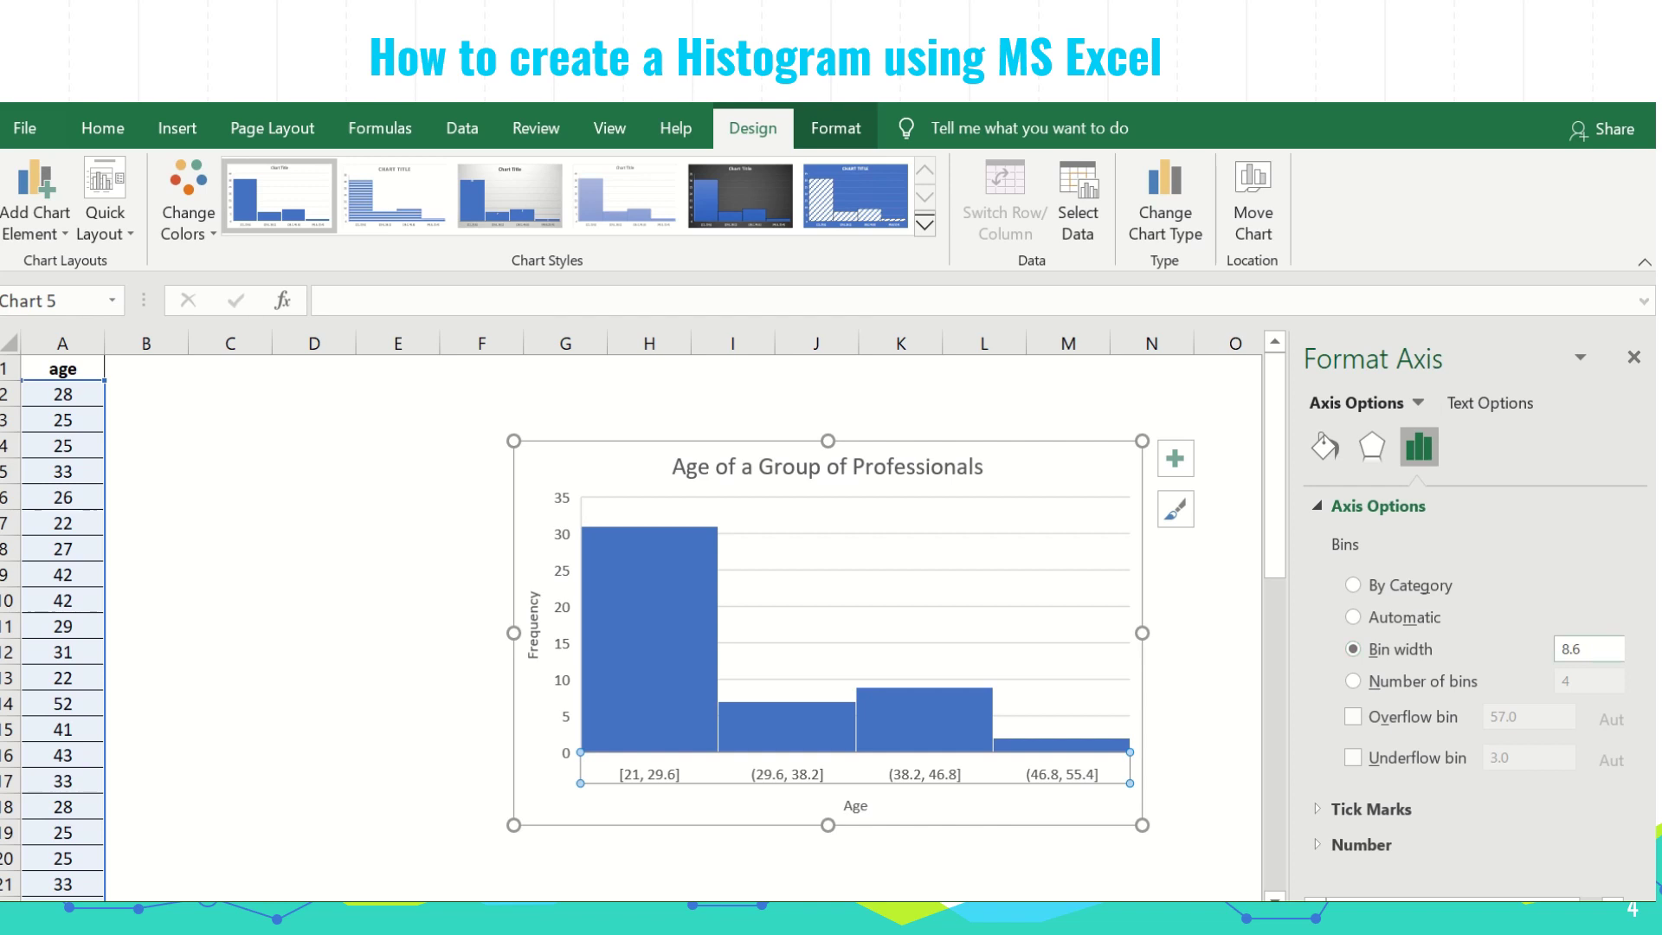
pyautogui.click(1581, 649)
pyautogui.press('BackSpace')
pyautogui.press('BackSpace')
pyautogui.press('BackSpace')
pyautogui.write('10')
pyautogui.click(1226, 677)
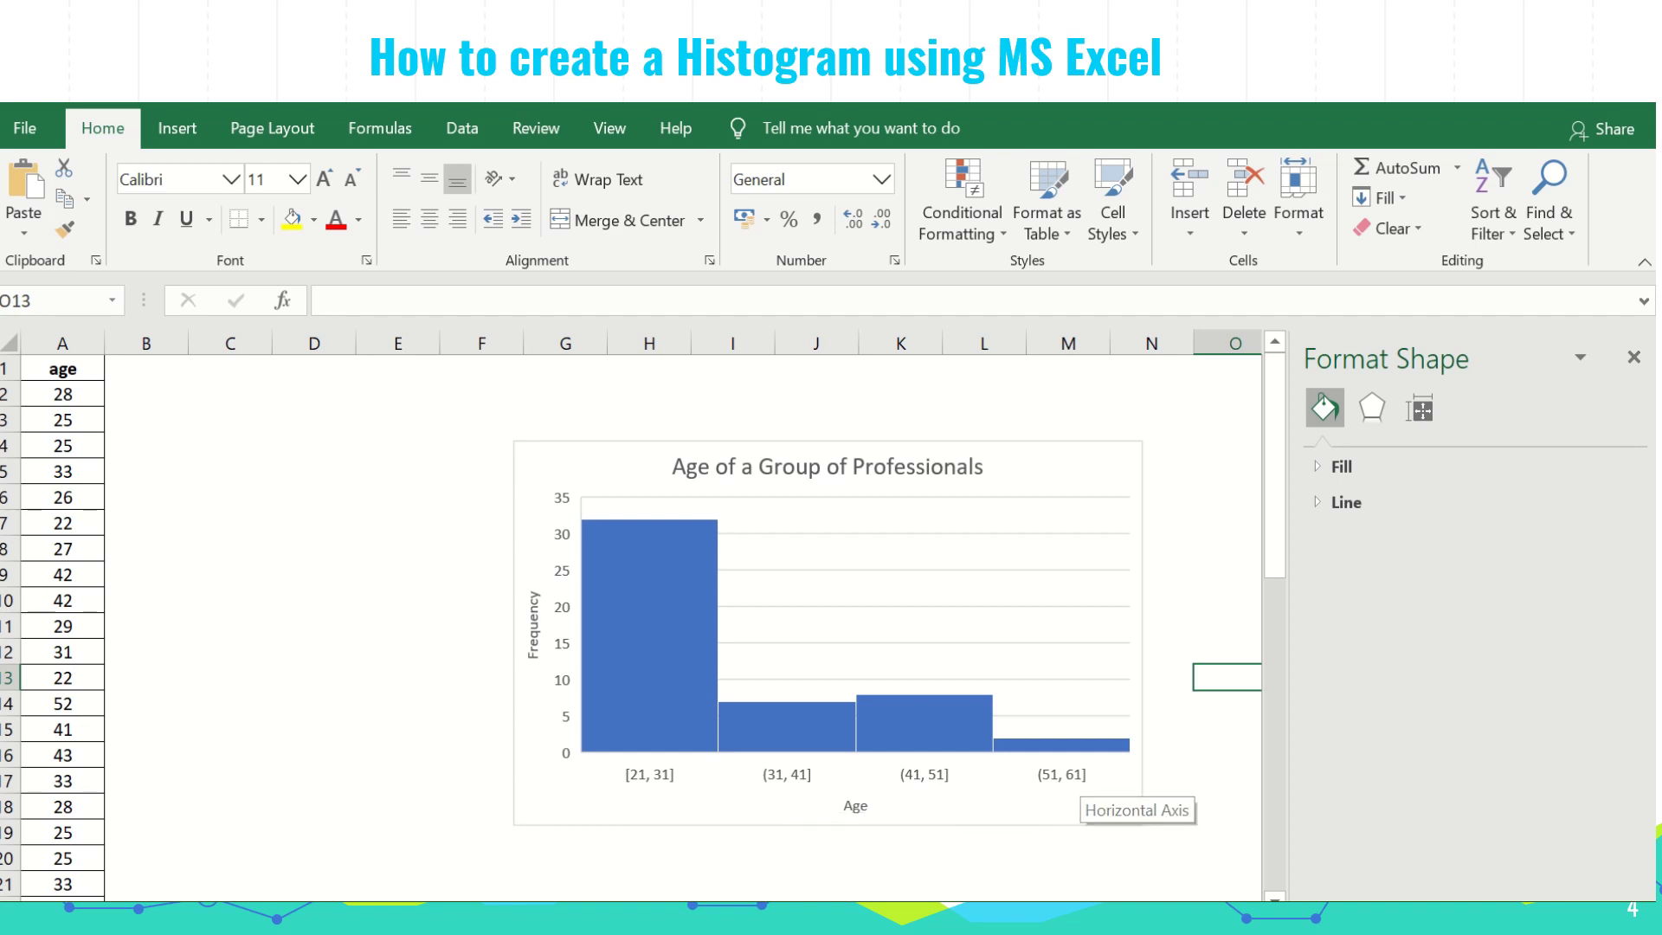
# Format the histogram's horizontal axis by number of bins and set the number to 5.
pyautogui.moveTo(931, 731)
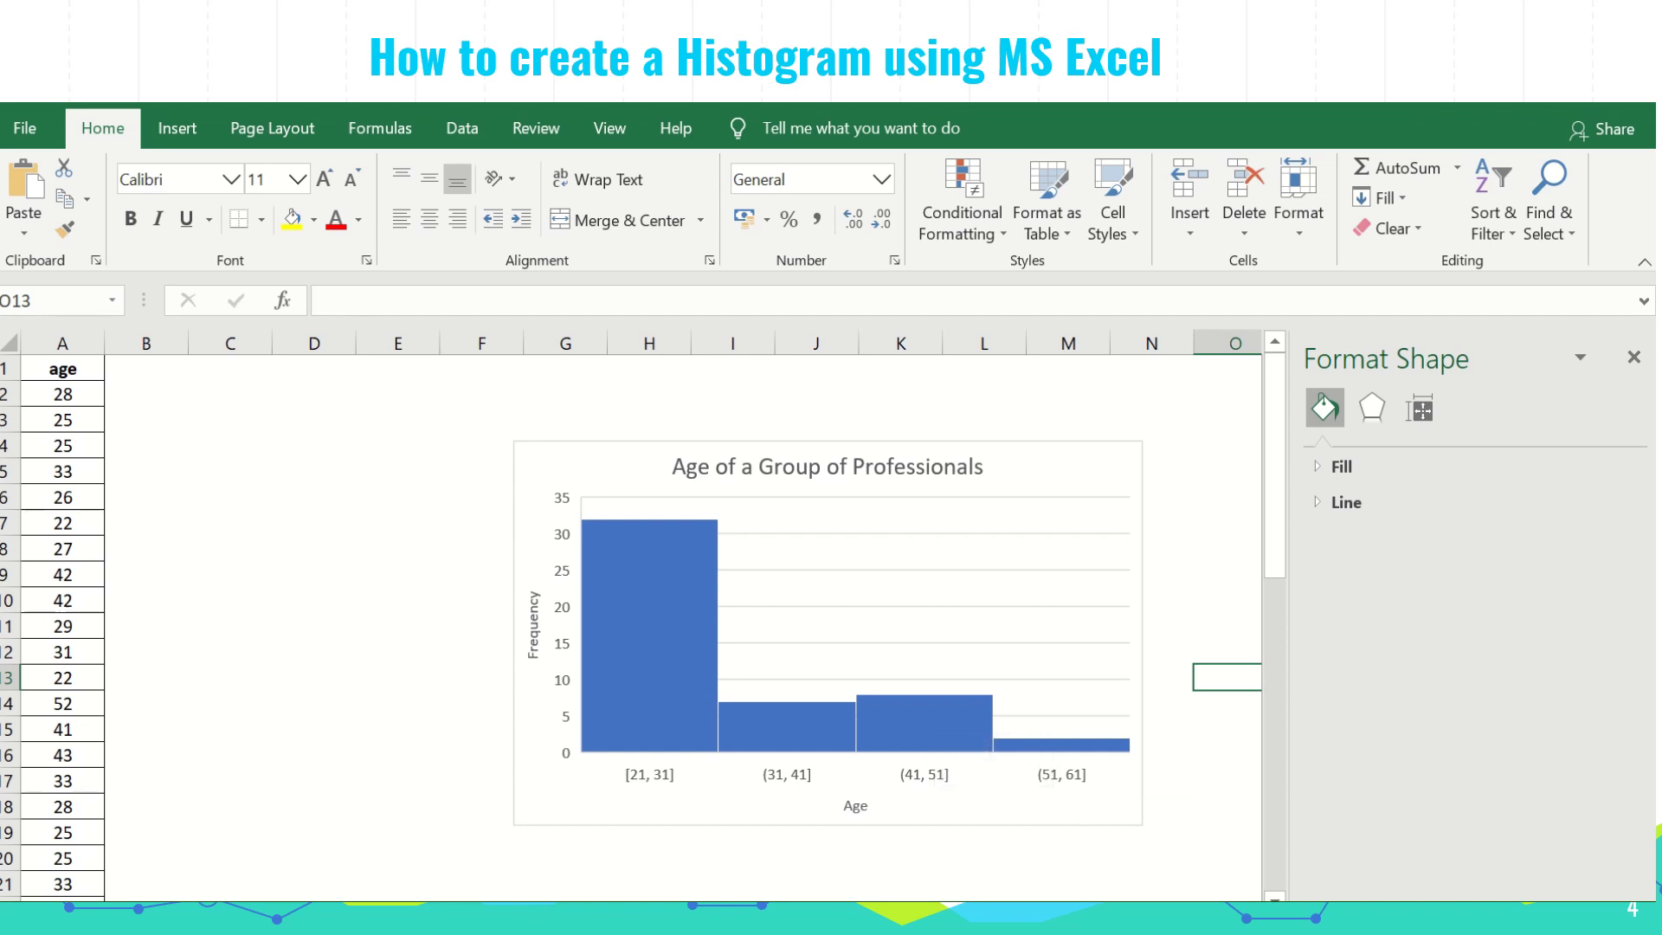
pyautogui.click(784, 773)
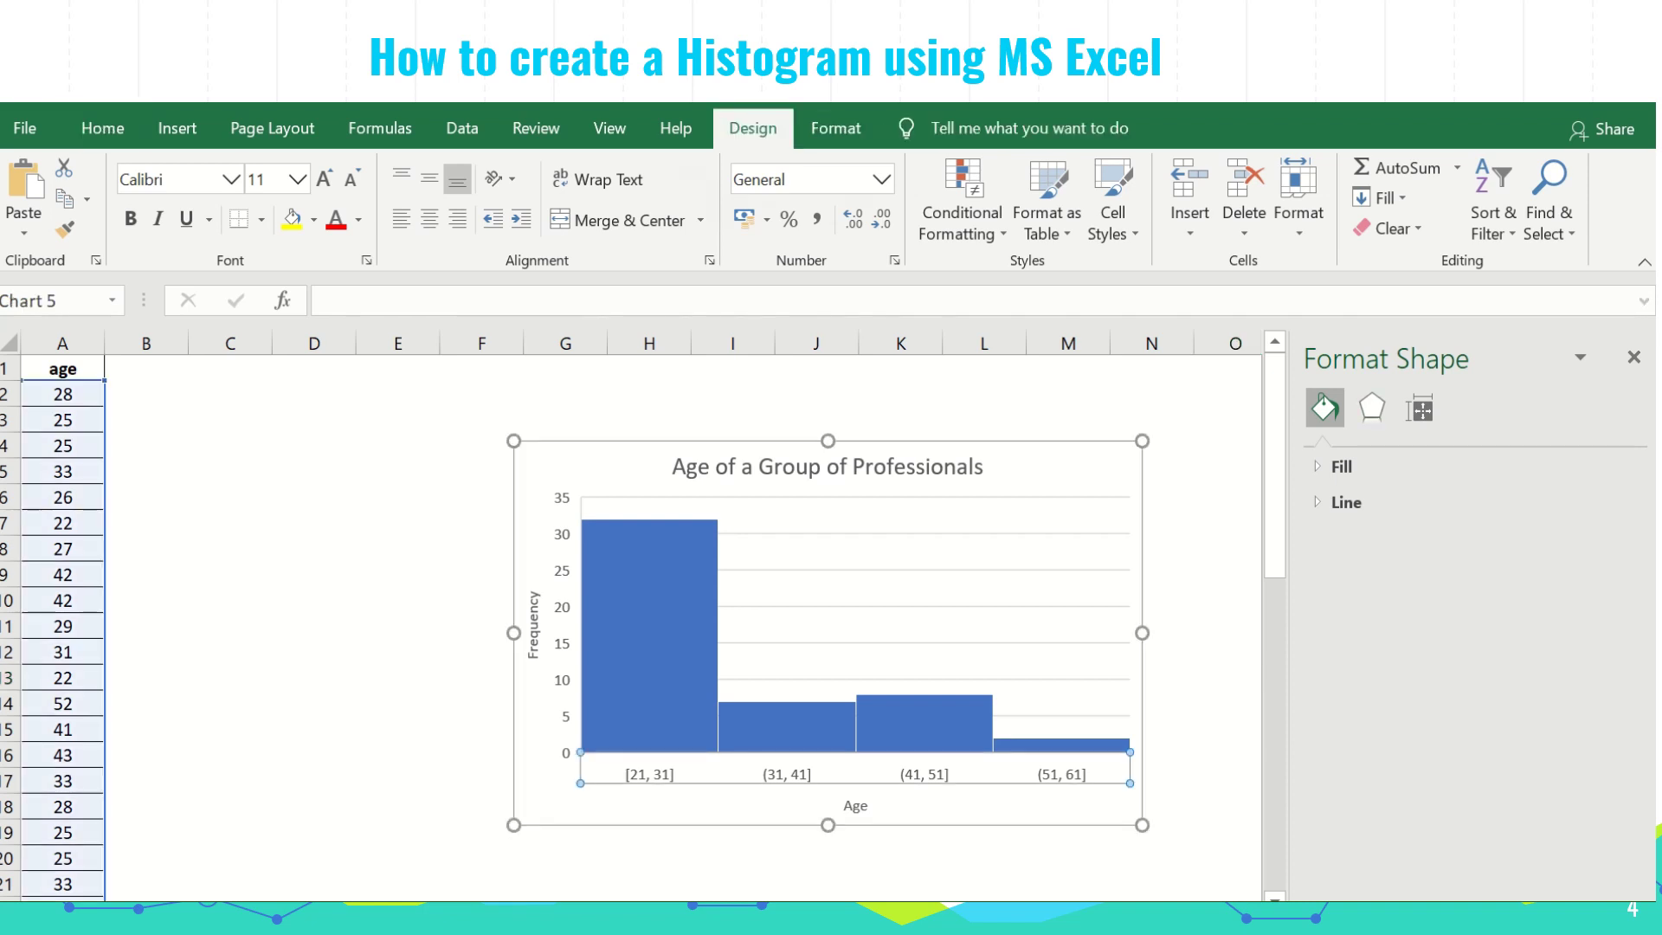
pyautogui.rightClick(784, 773)
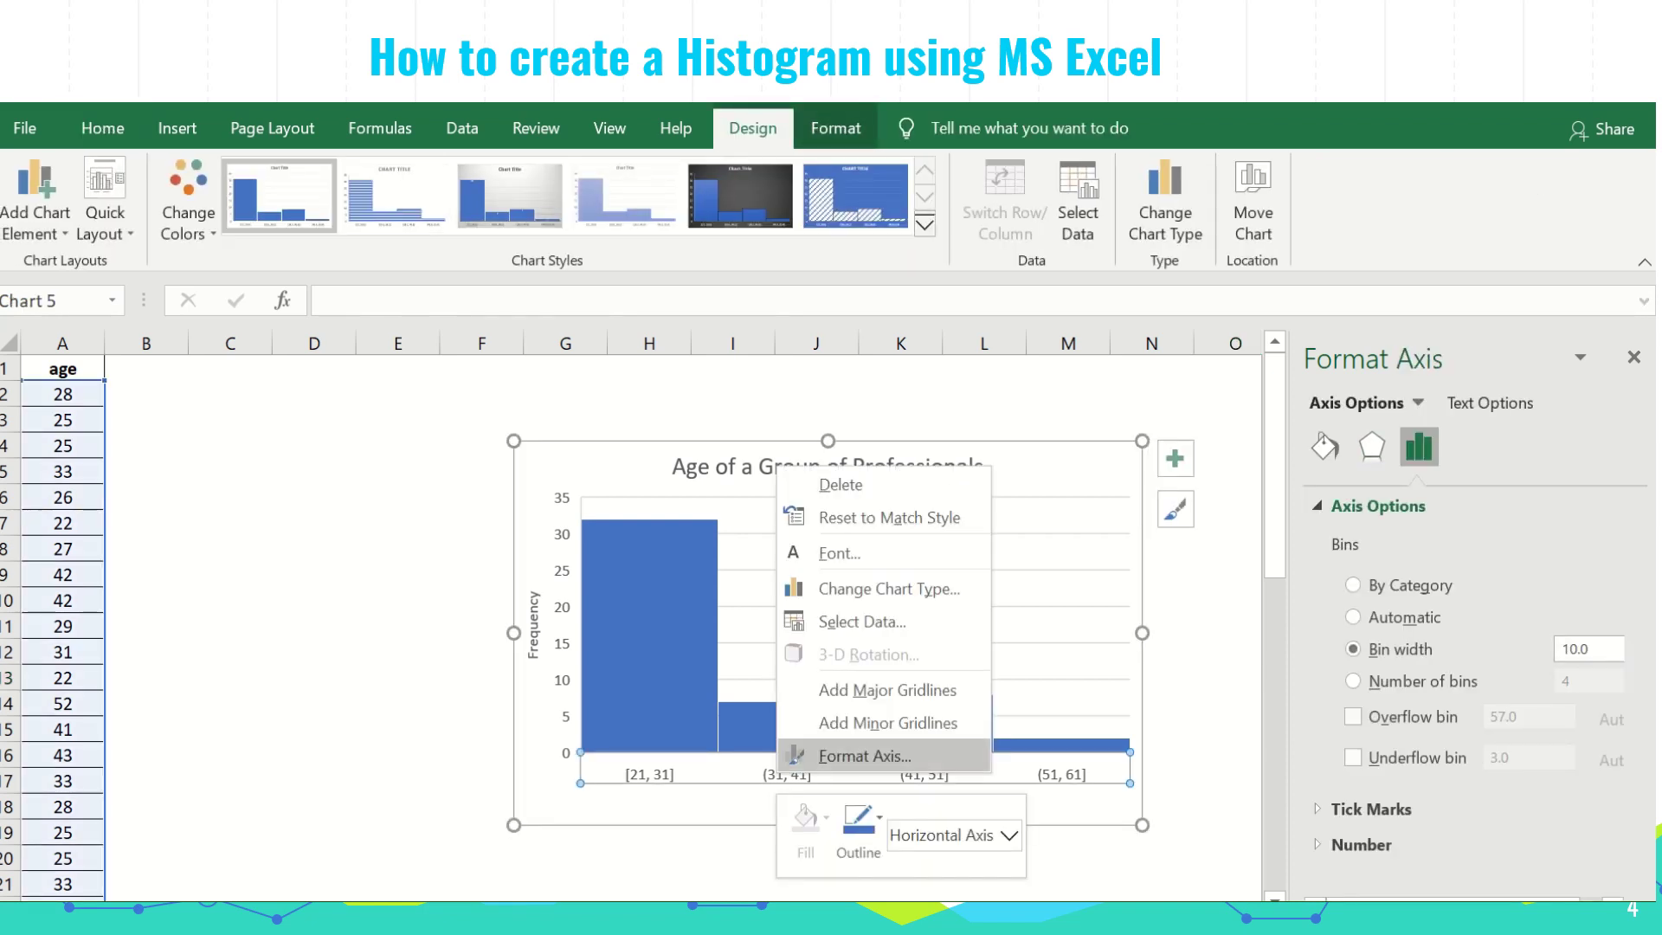
pyautogui.click(865, 756)
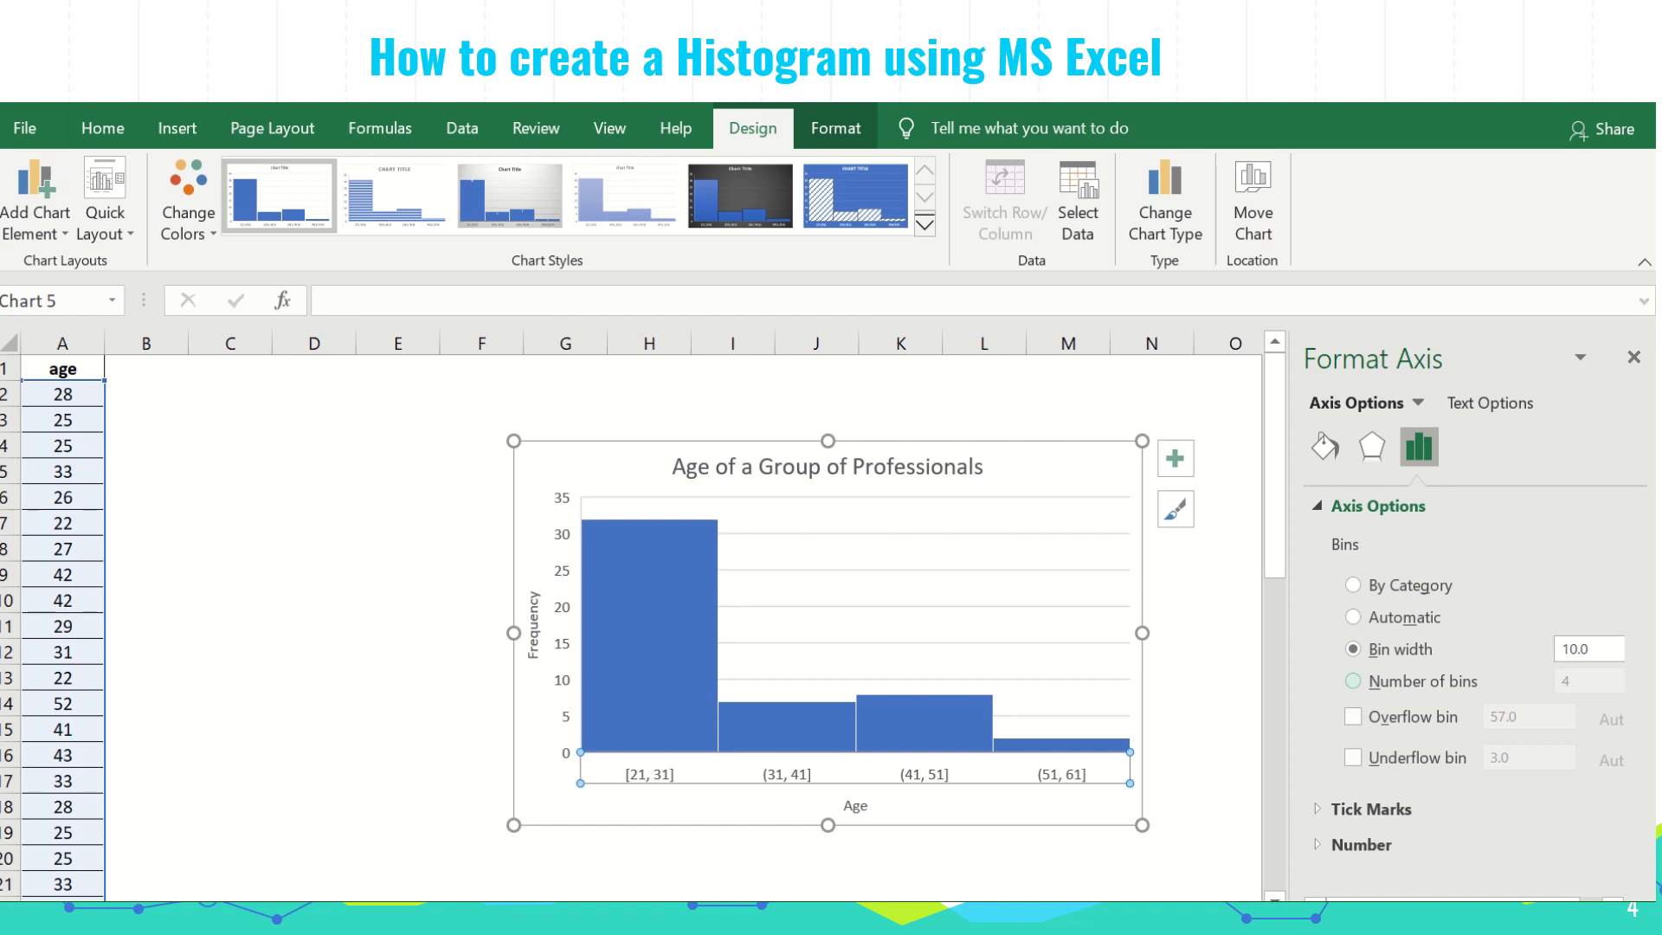
pyautogui.click(1353, 680)
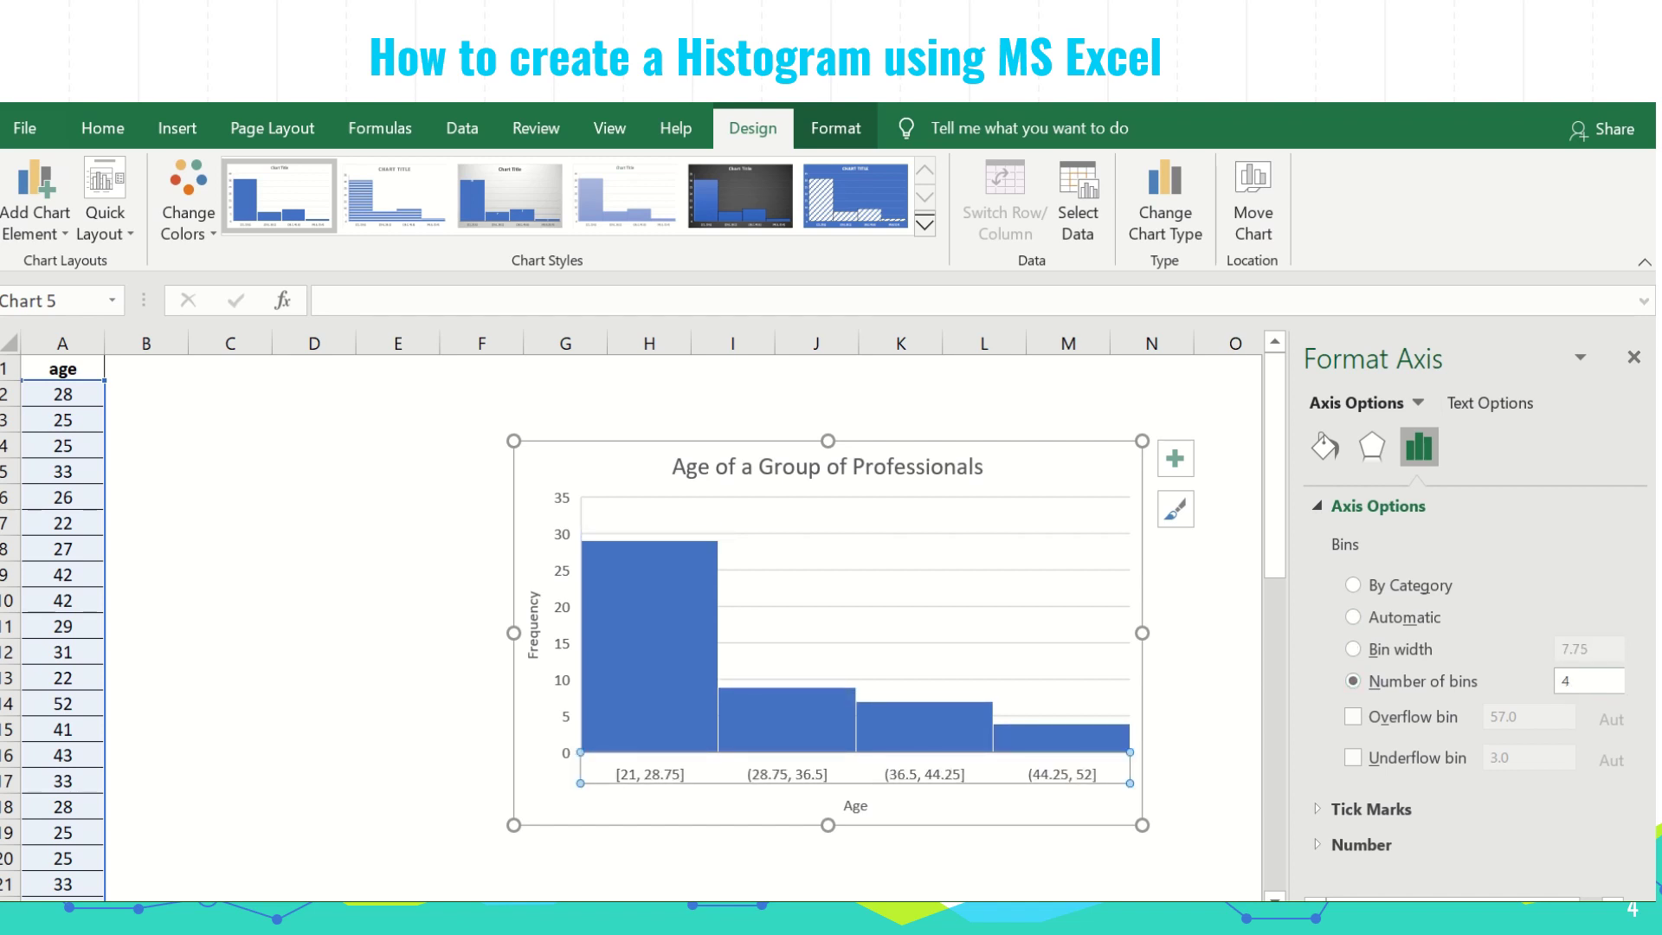
pyautogui.doubleClick(1566, 681)
pyautogui.press('BackSpace')
pyautogui.write('5')
pyautogui.click(1227, 677)
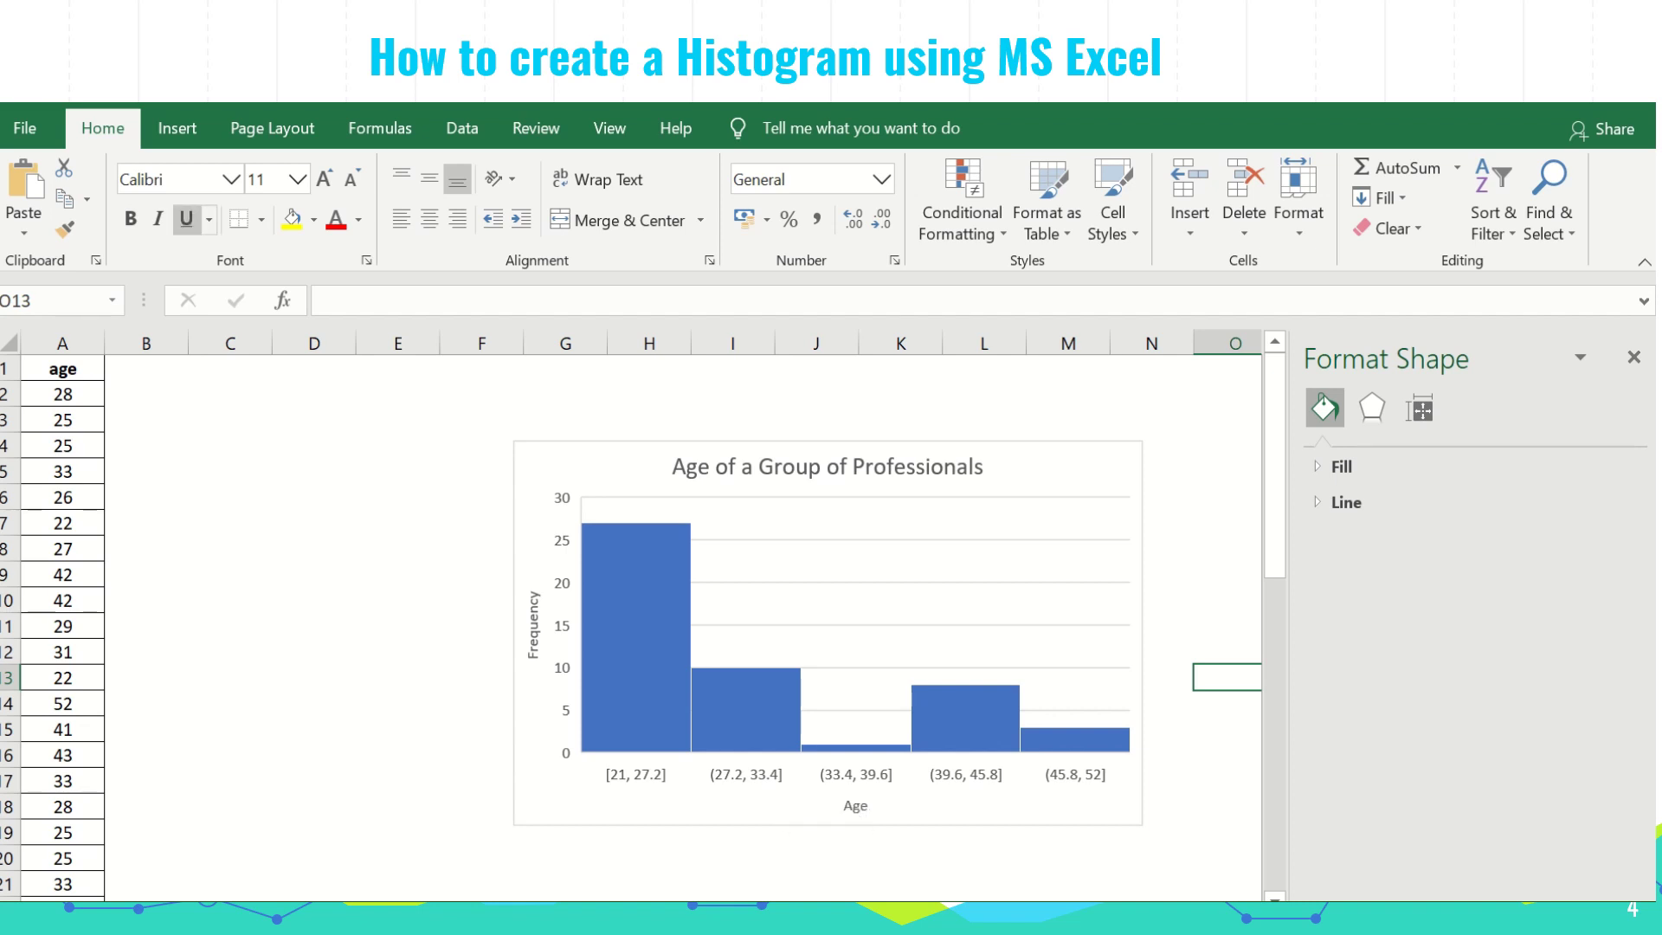
# Examine how each class mark in cells C2 to C5 is calculated from its age interval.
pyautogui.moveTo(866, 2)
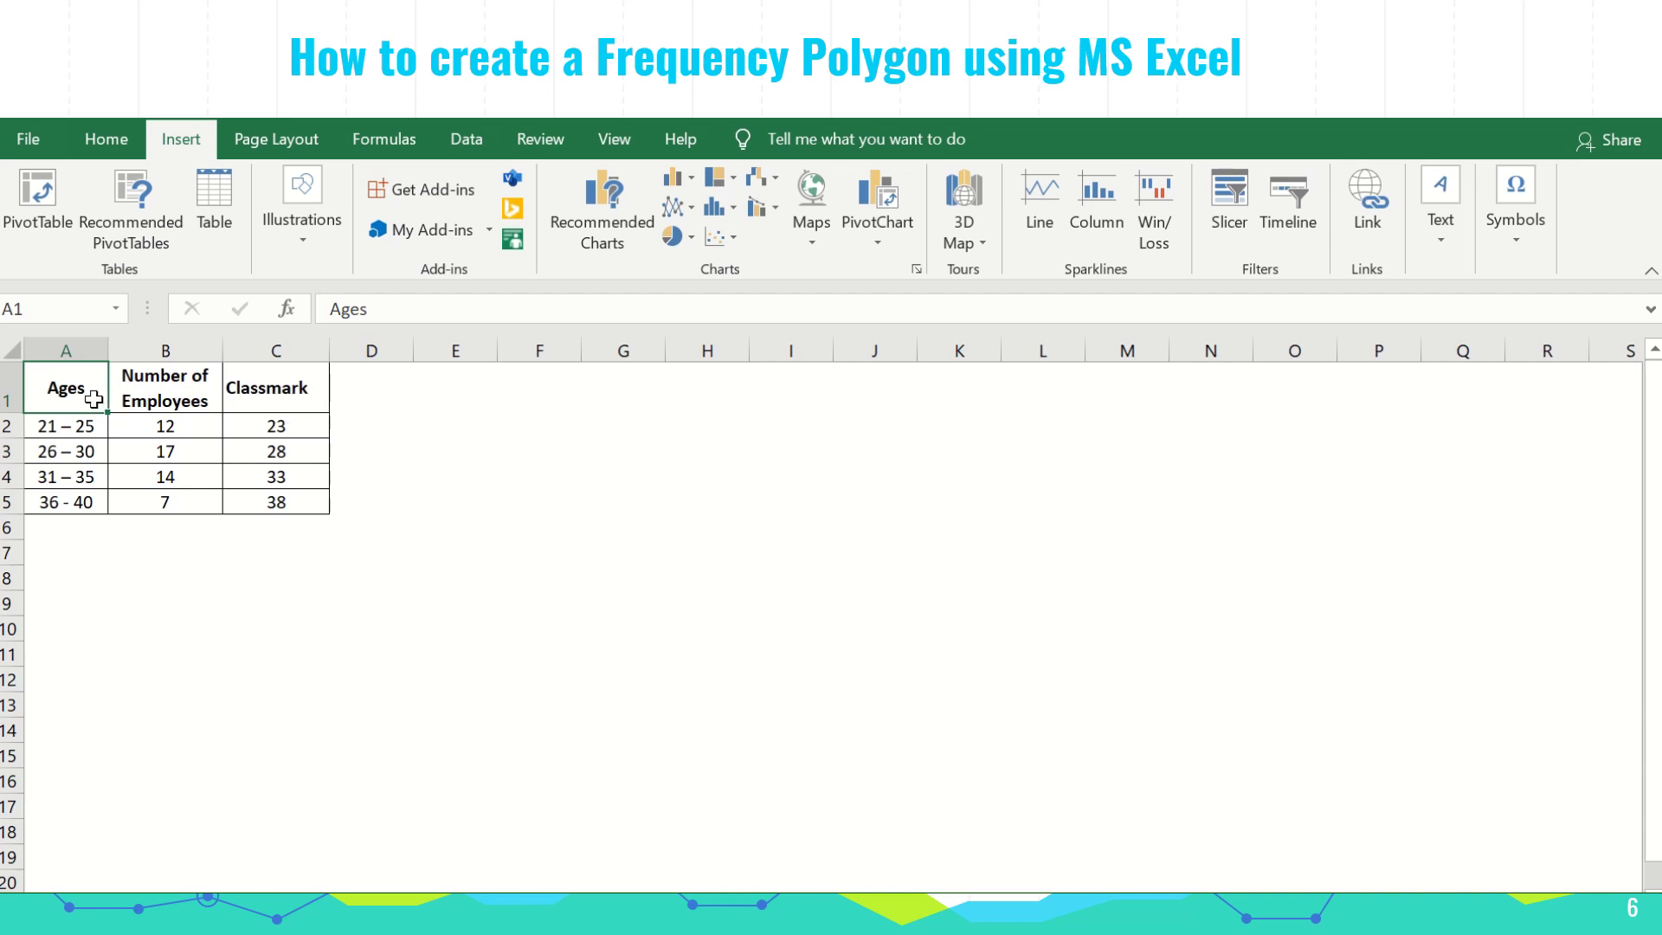
pyautogui.click(297, 427)
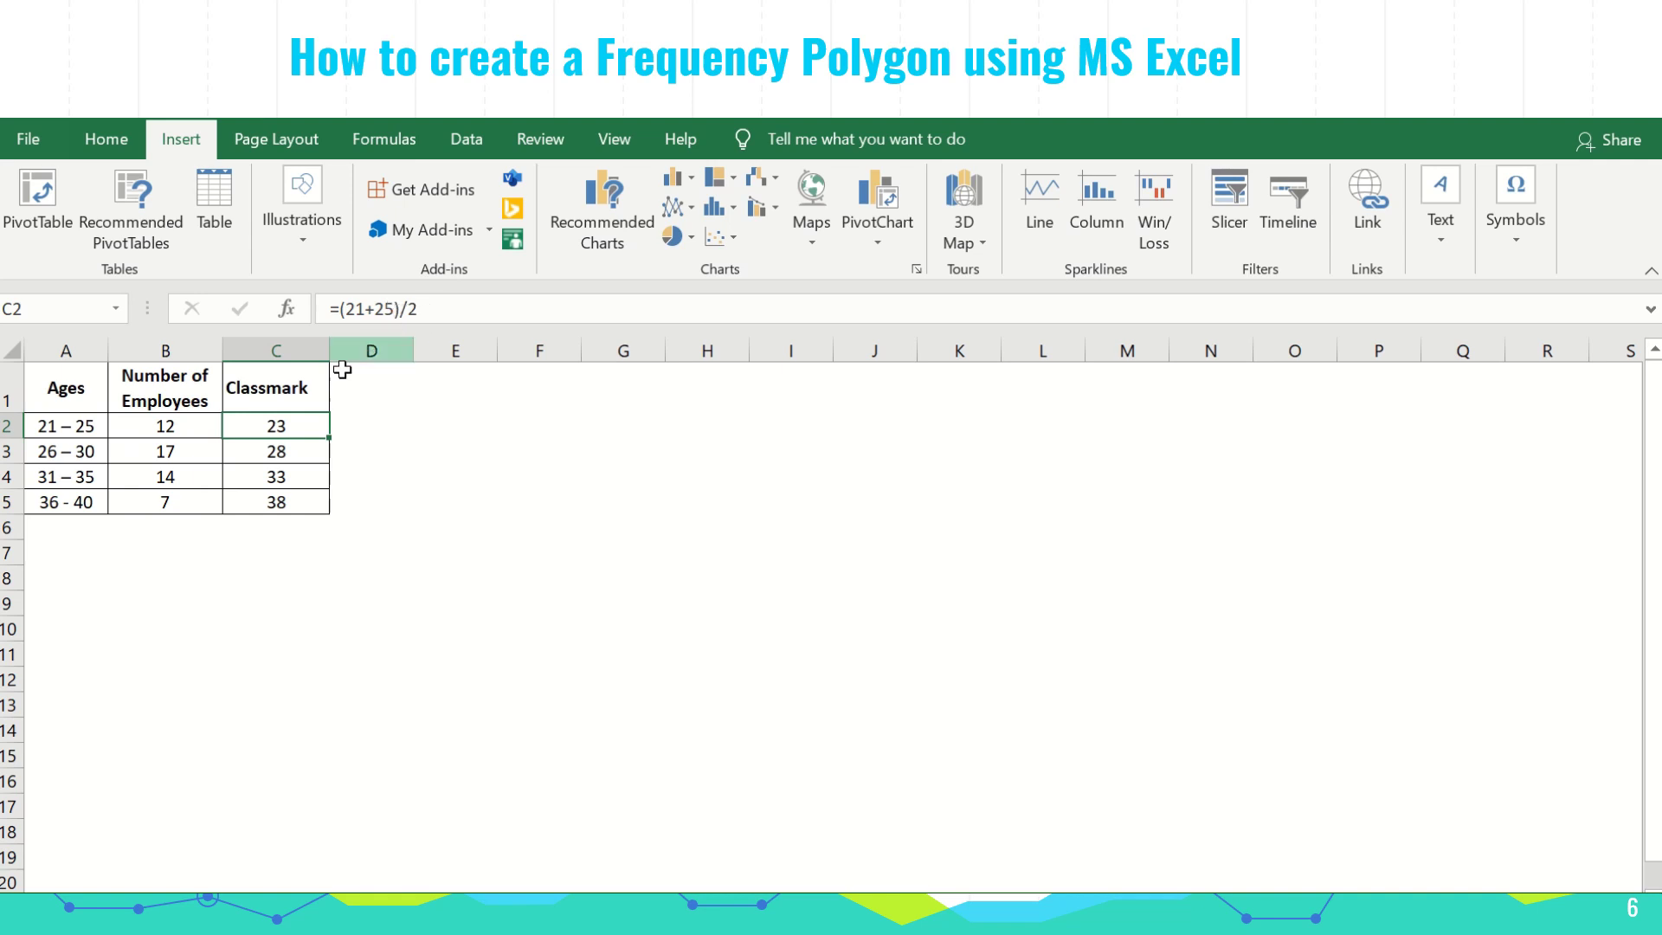
pyautogui.click(304, 447)
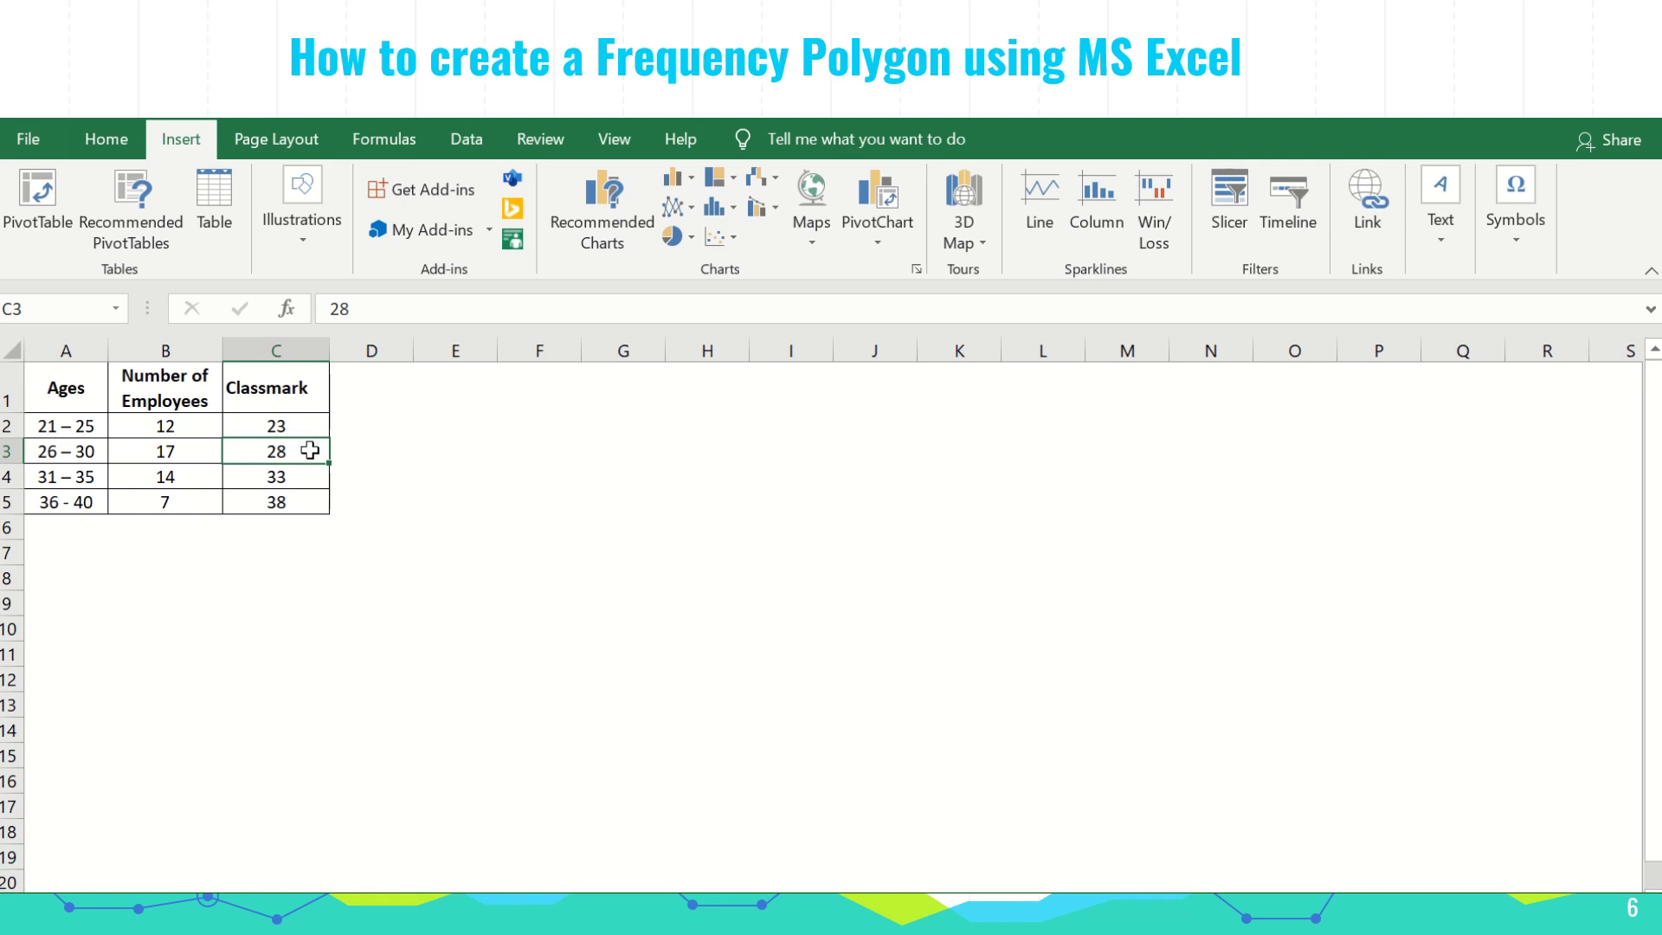
pyautogui.click(294, 480)
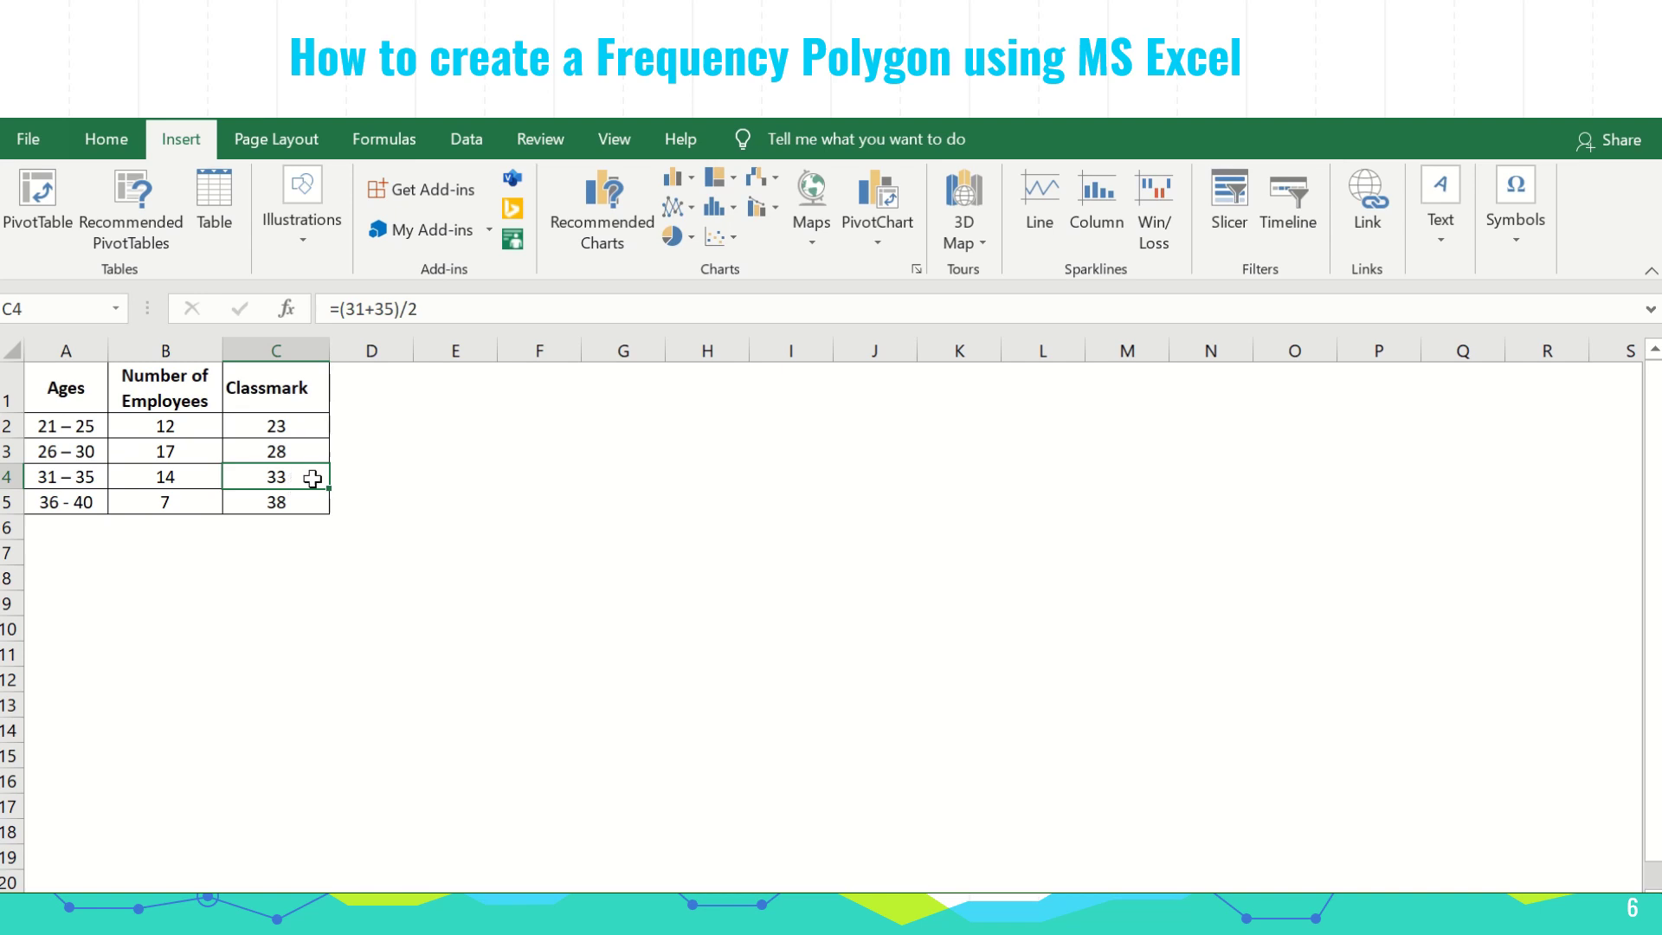
pyautogui.click(294, 503)
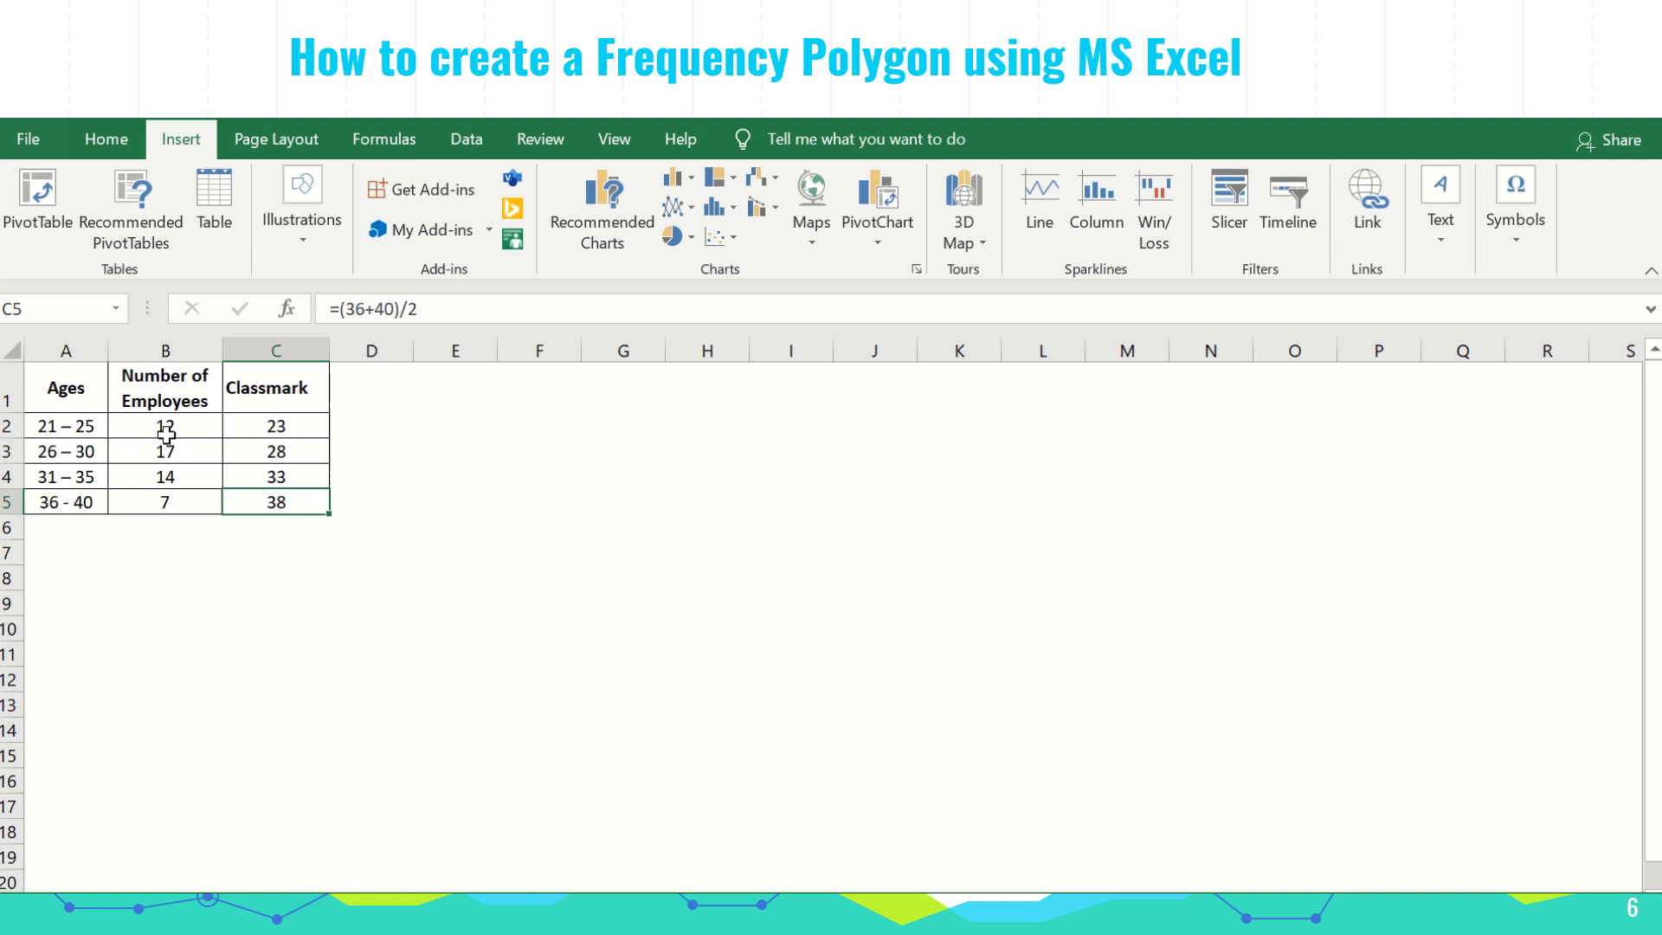
# Insert a basic 2-D line chart of the employee counts in B2:B5.
pyautogui.moveTo(166, 426); pyautogui.dragTo(175, 494)
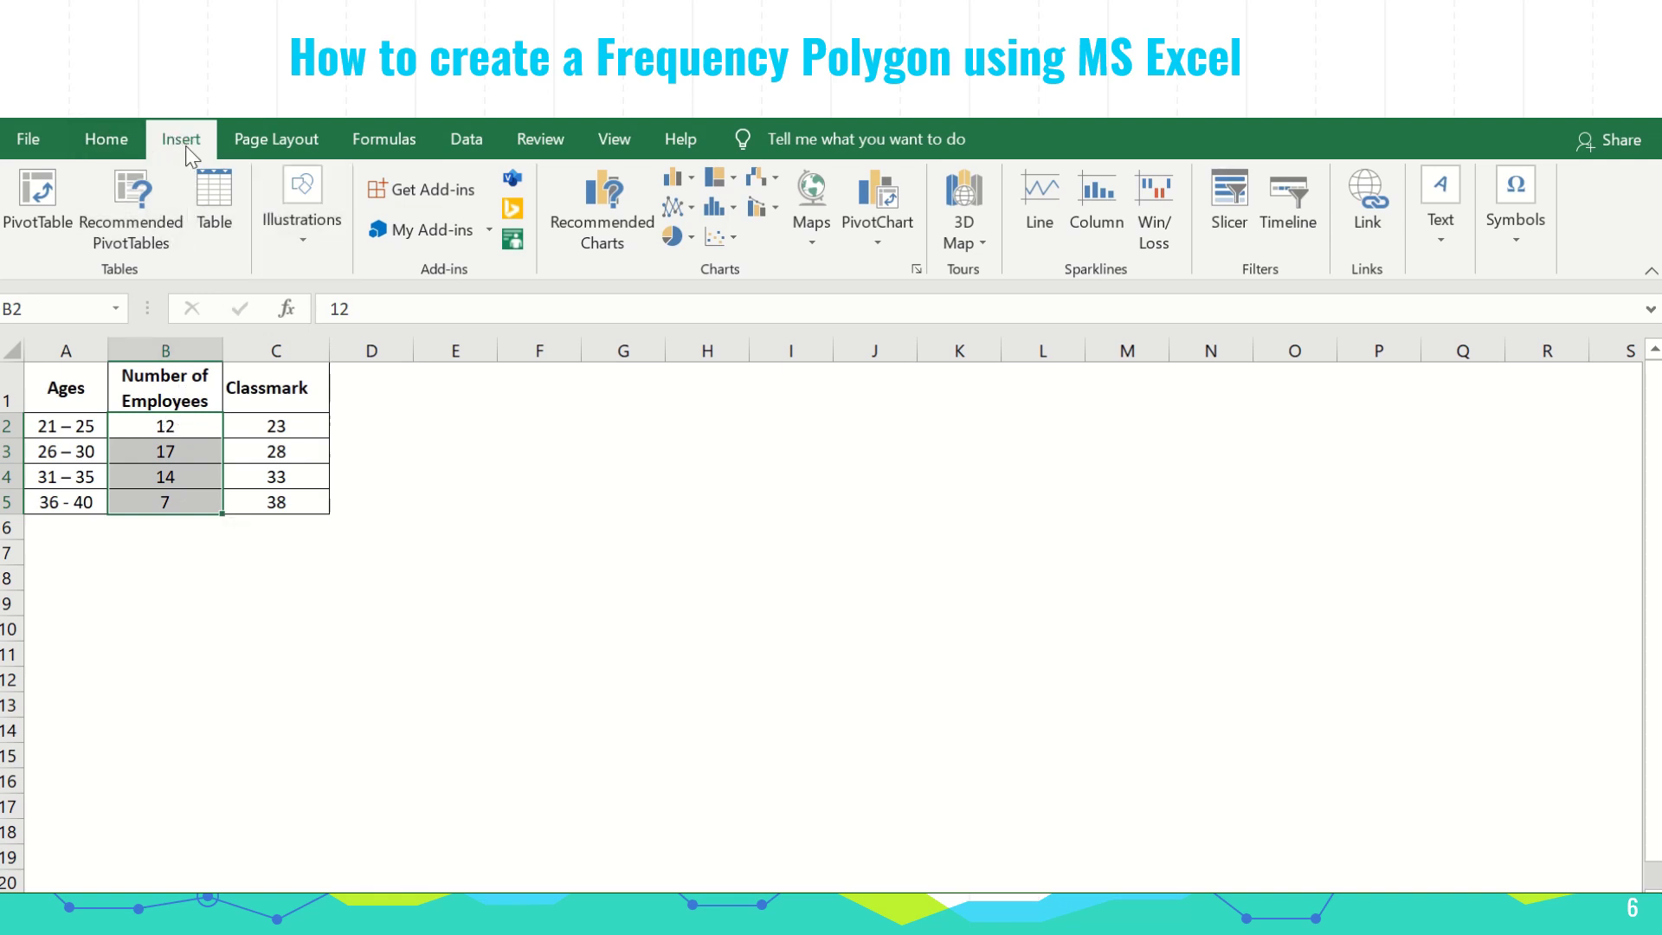
pyautogui.click(674, 212)
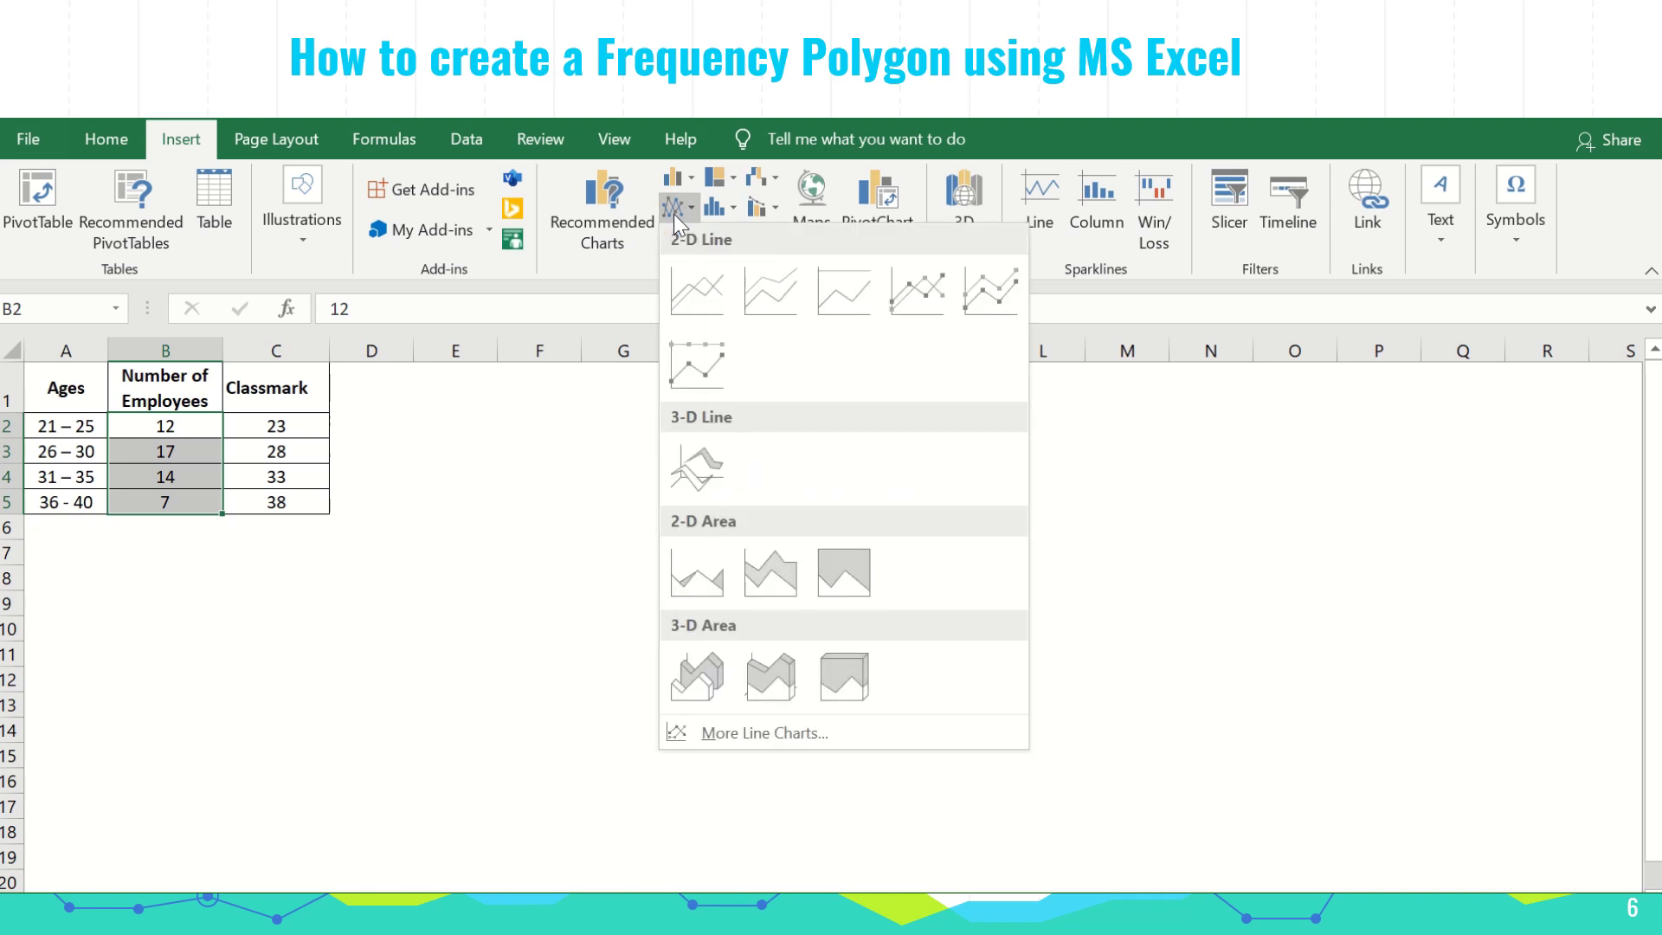
pyautogui.click(682, 279)
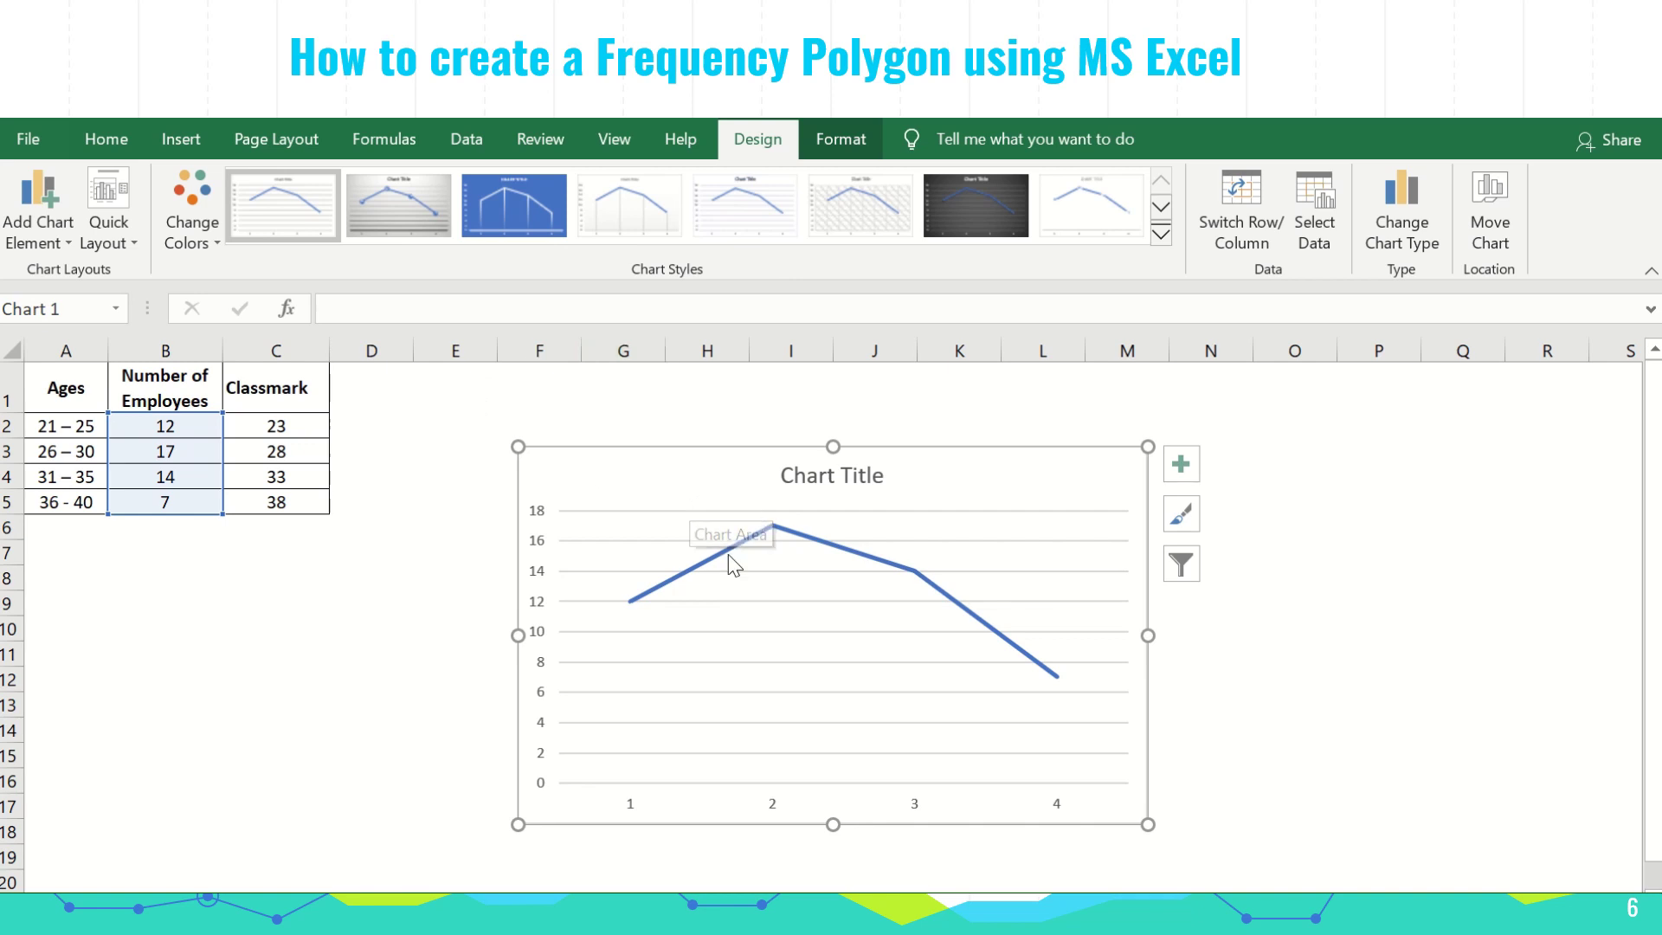
# Set the line chart's horizontal axis labels to the class marks in C2:C5.
pyautogui.click(634, 808)
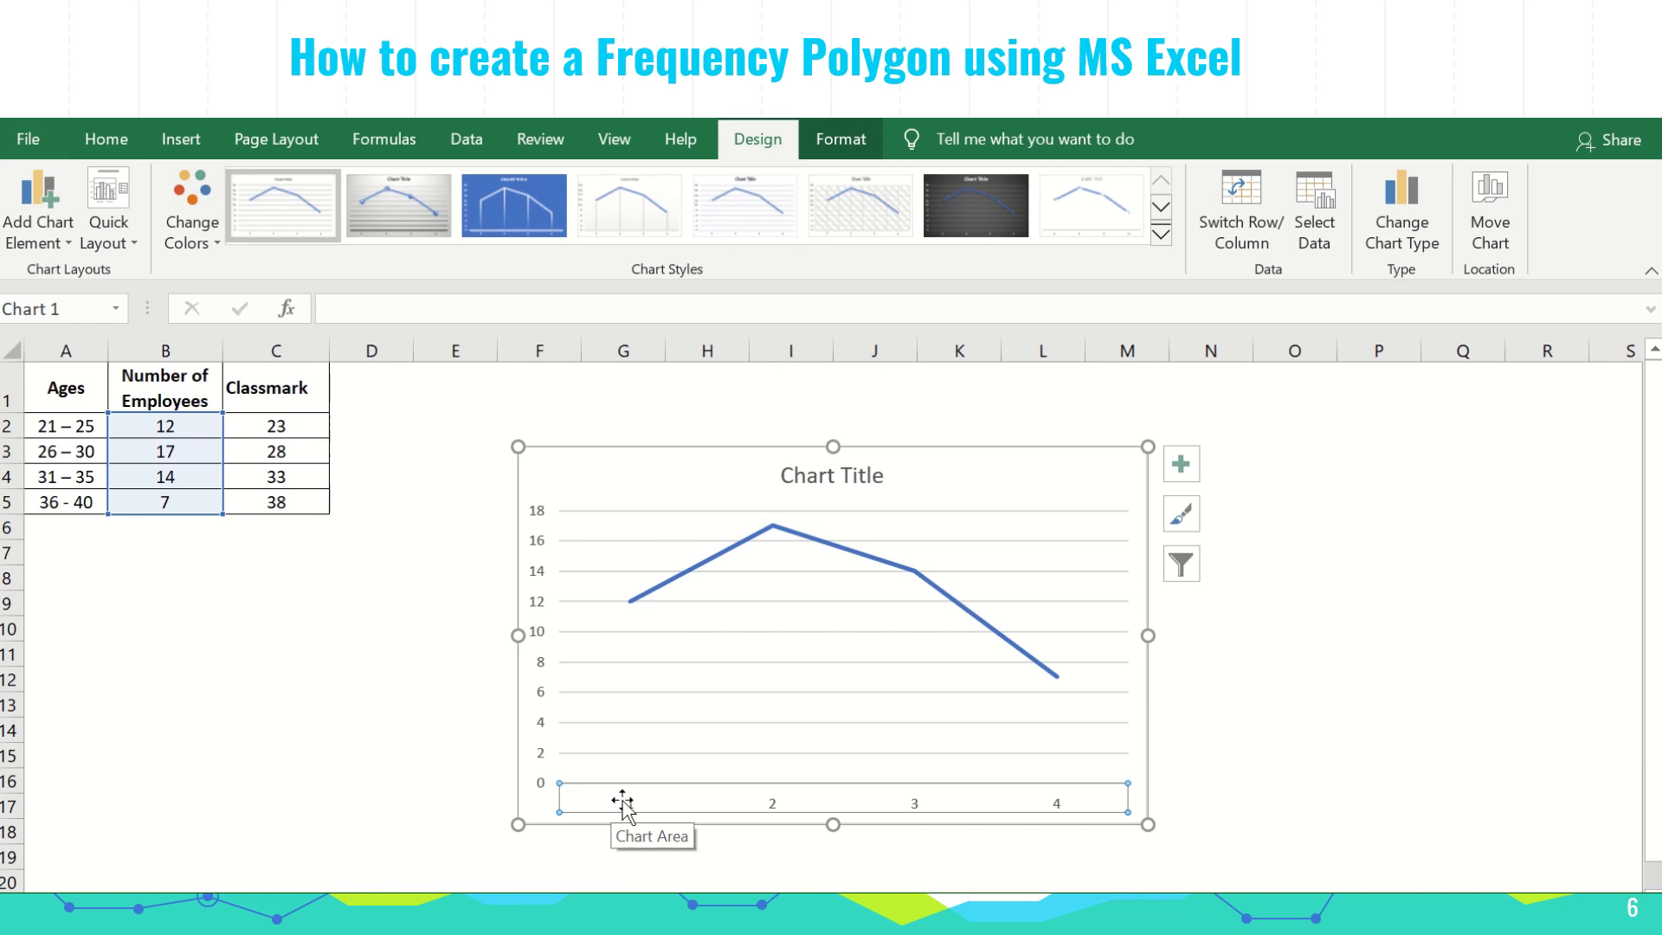
pyautogui.rightClick(625, 804)
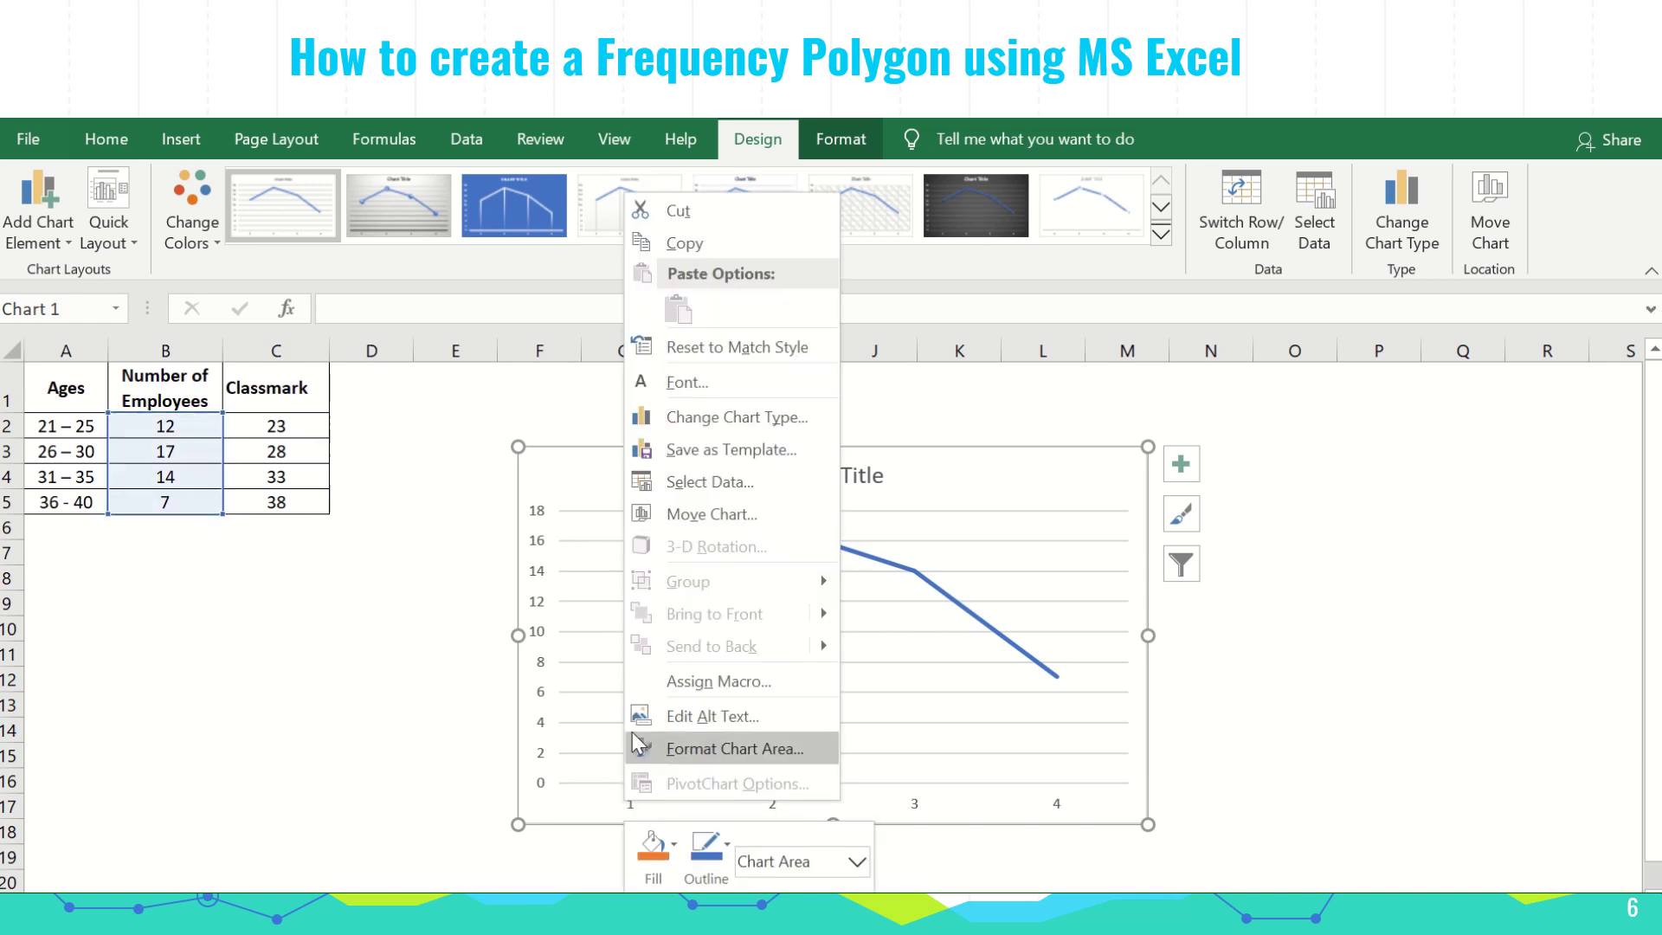
pyautogui.click(669, 487)
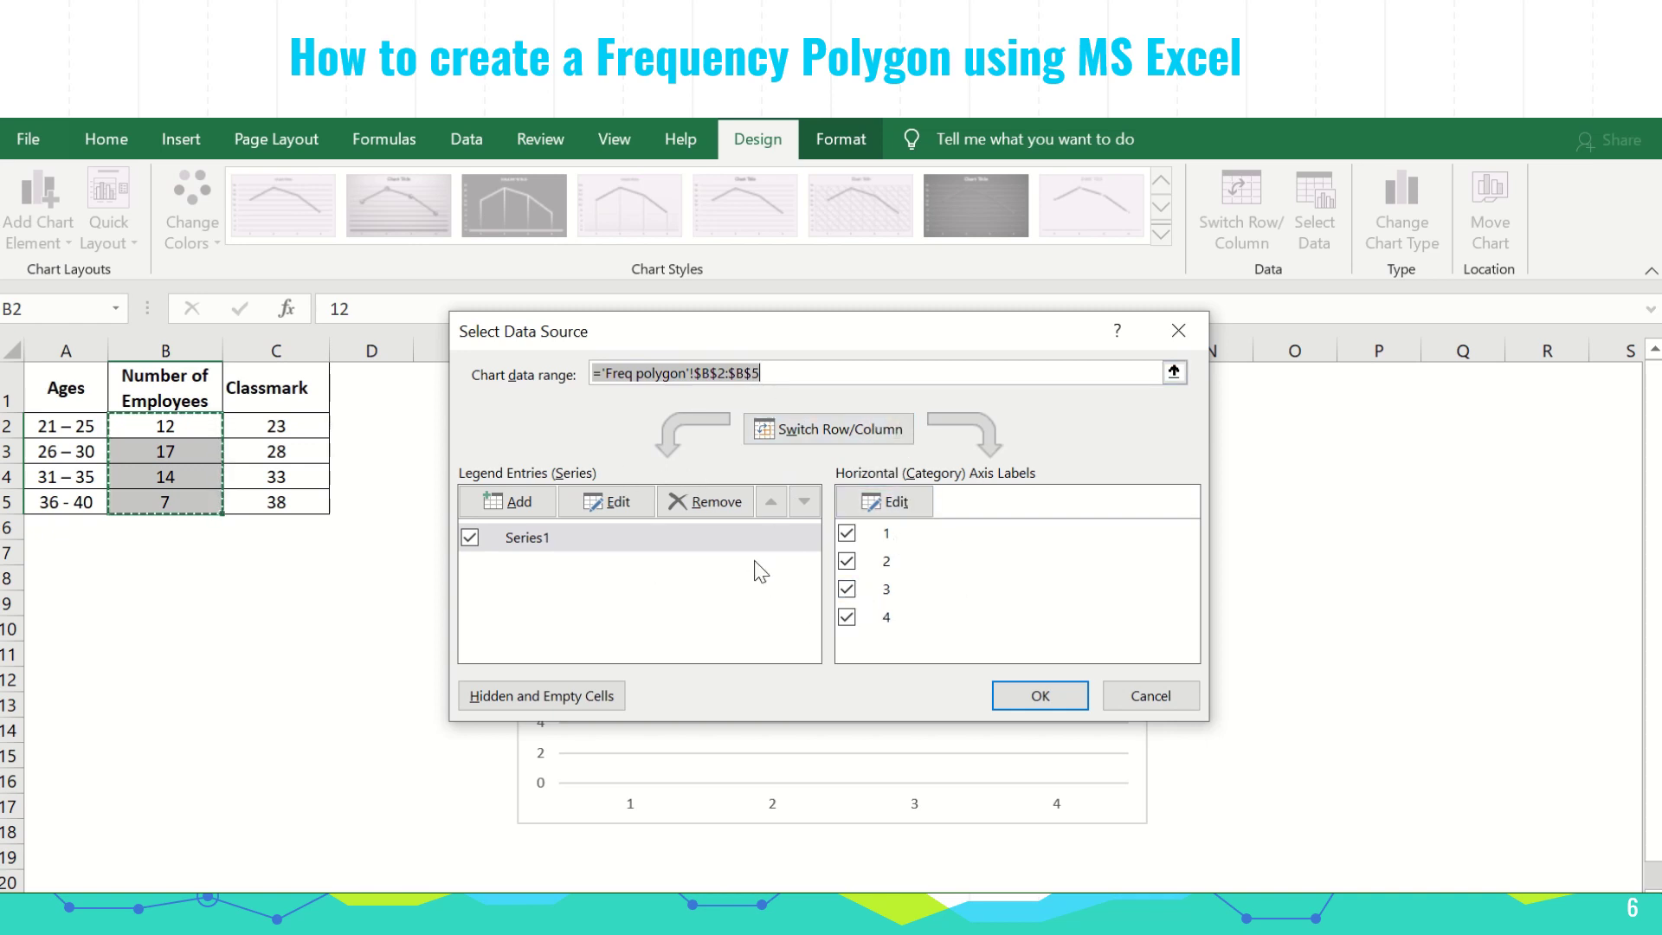
pyautogui.click(894, 490)
pyautogui.click(876, 505)
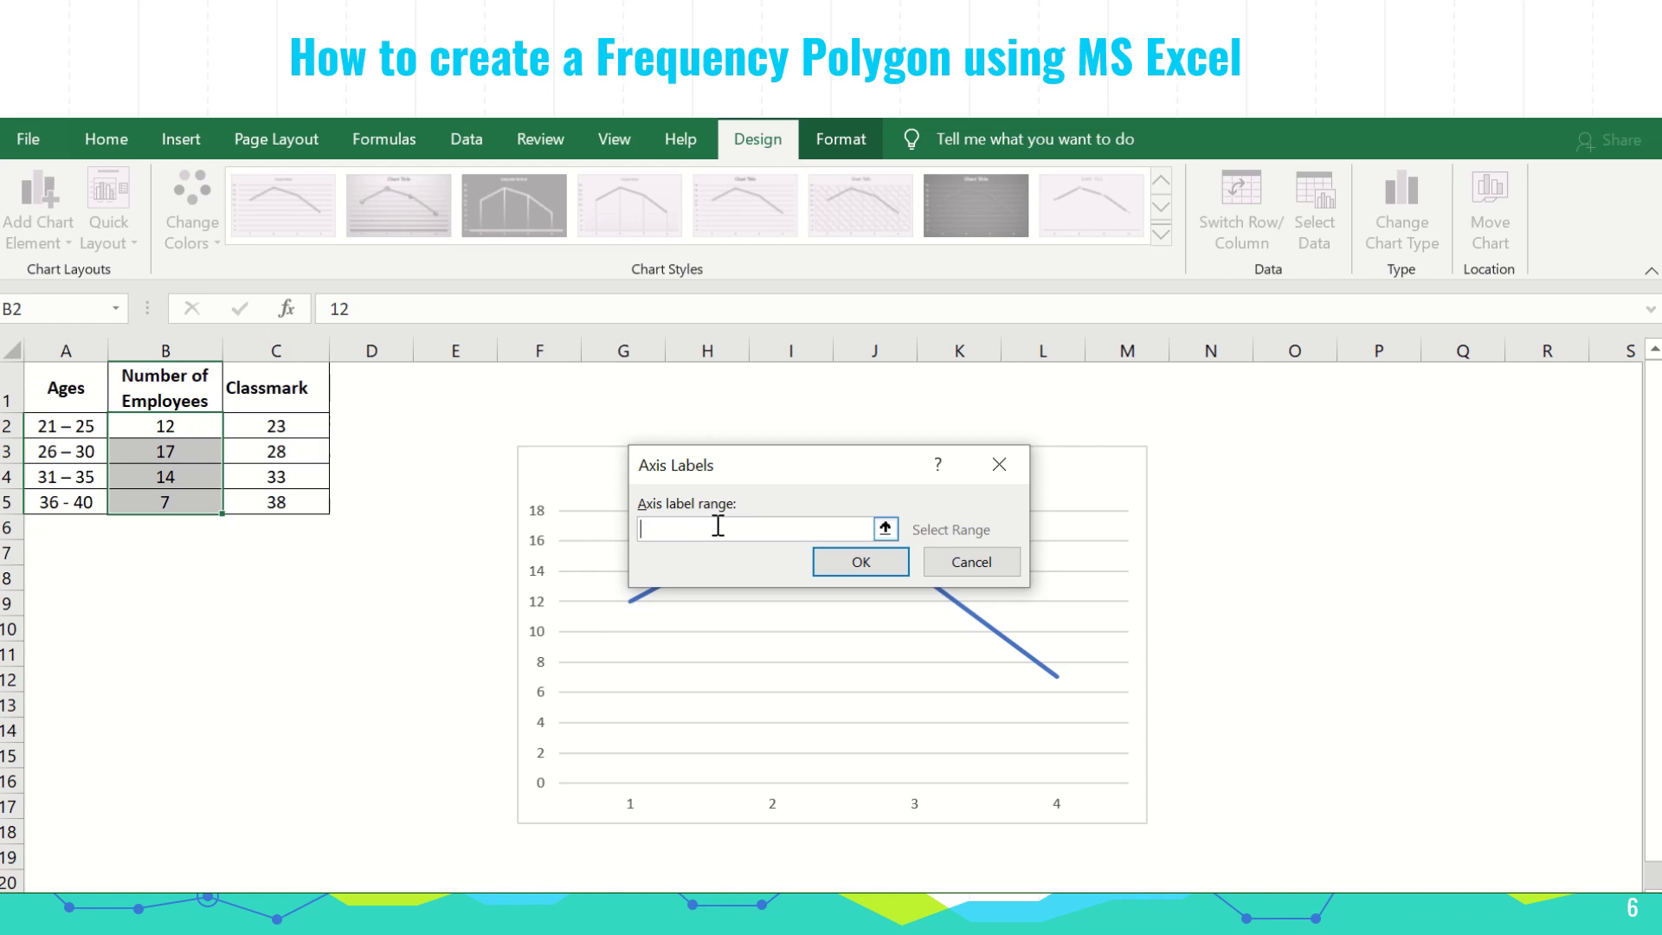
pyautogui.moveTo(291, 427); pyautogui.dragTo(291, 504)
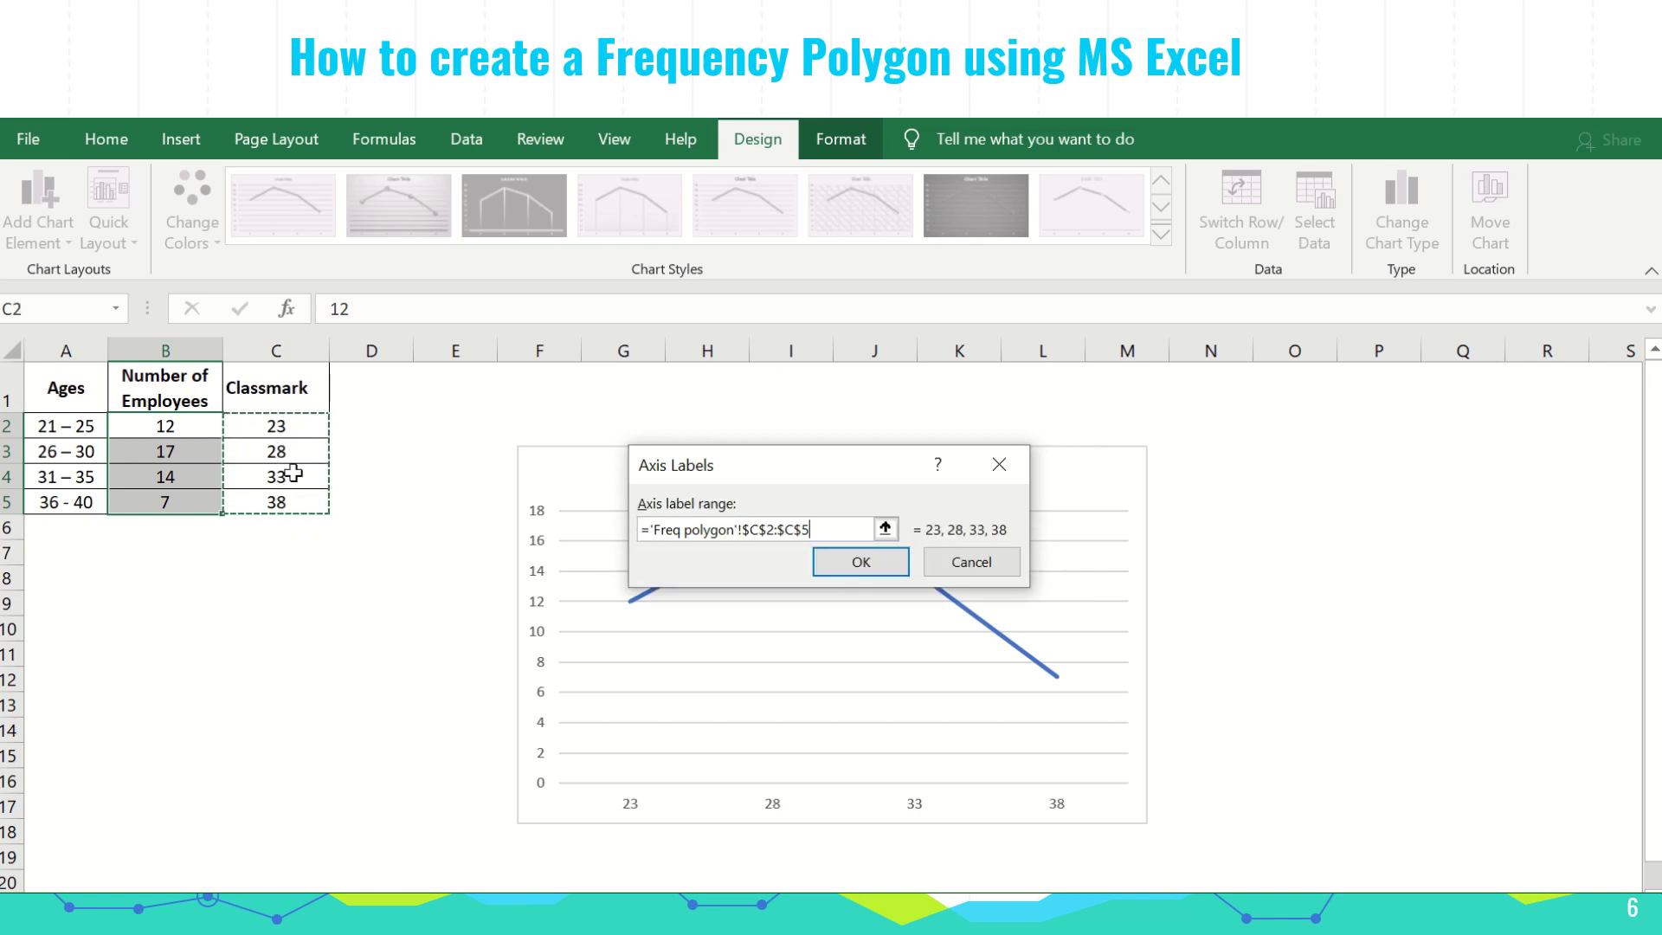
pyautogui.click(861, 561)
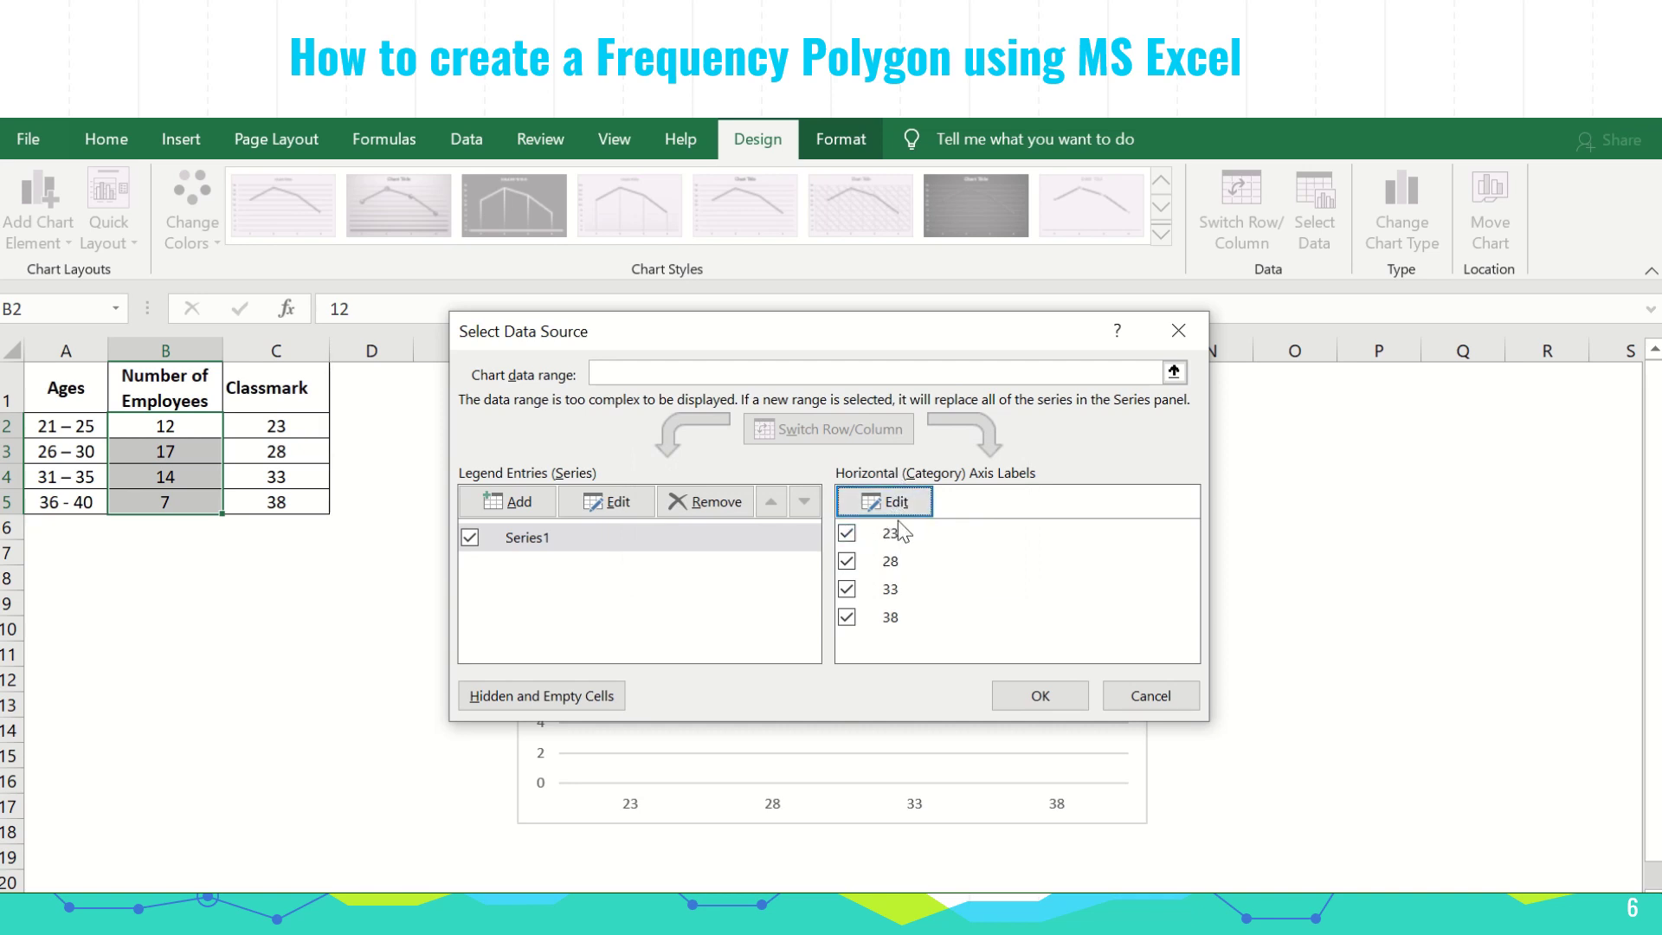
pyautogui.click(1037, 698)
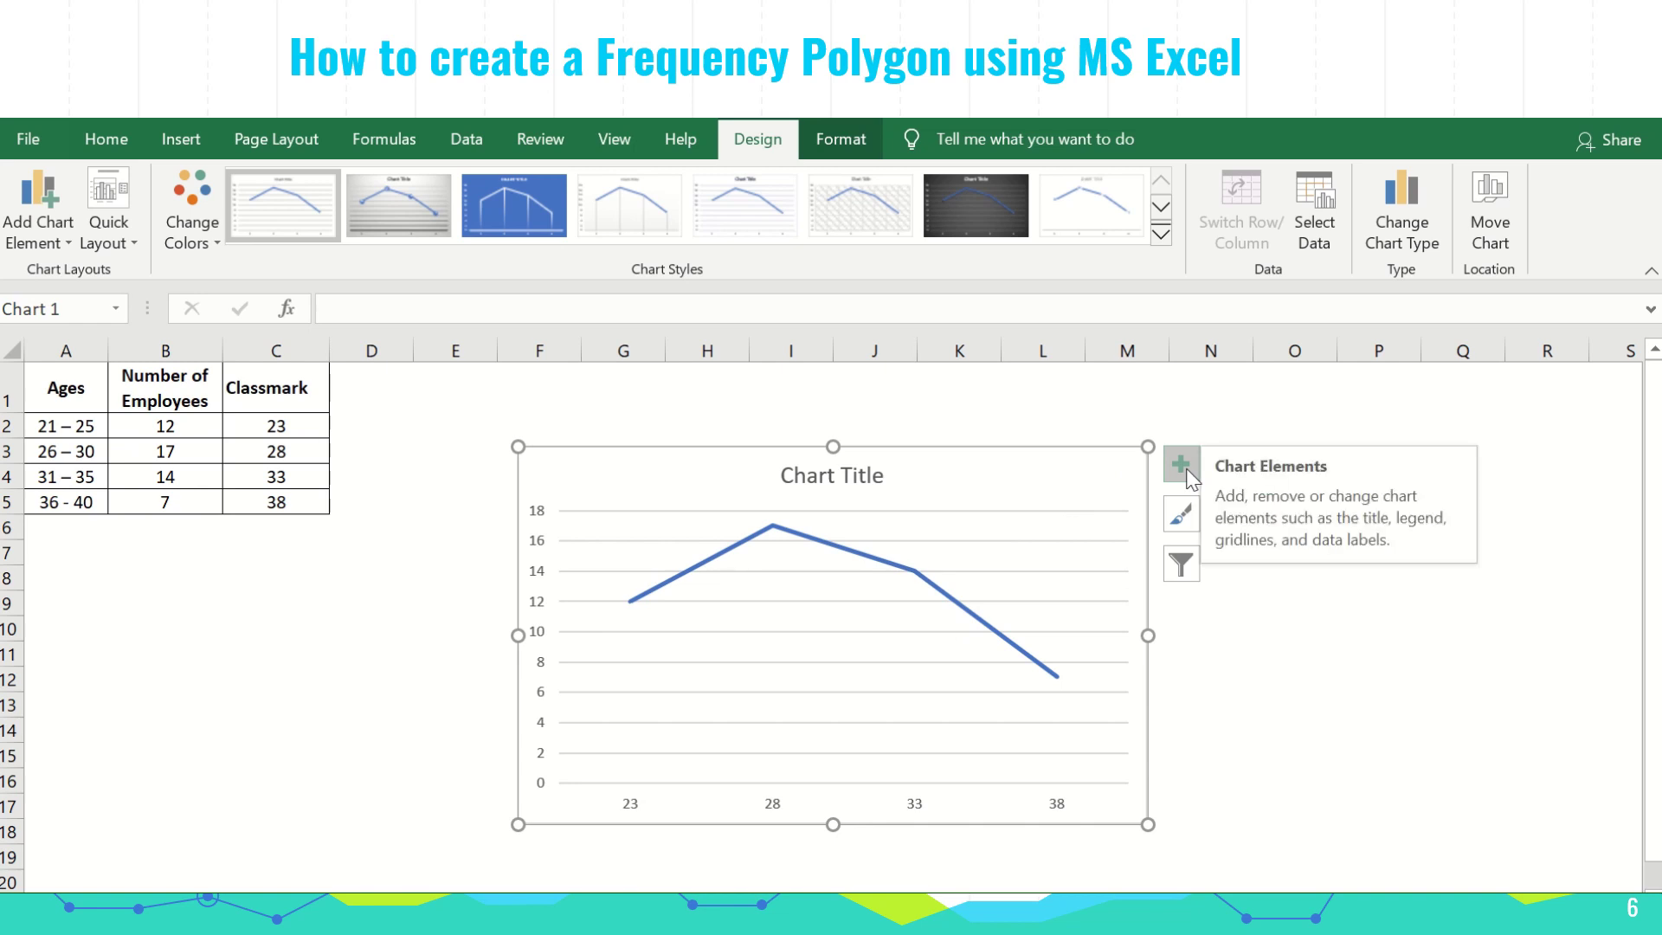
# Change the line chart's title to "Age of Employees".
pyautogui.click(828, 483)
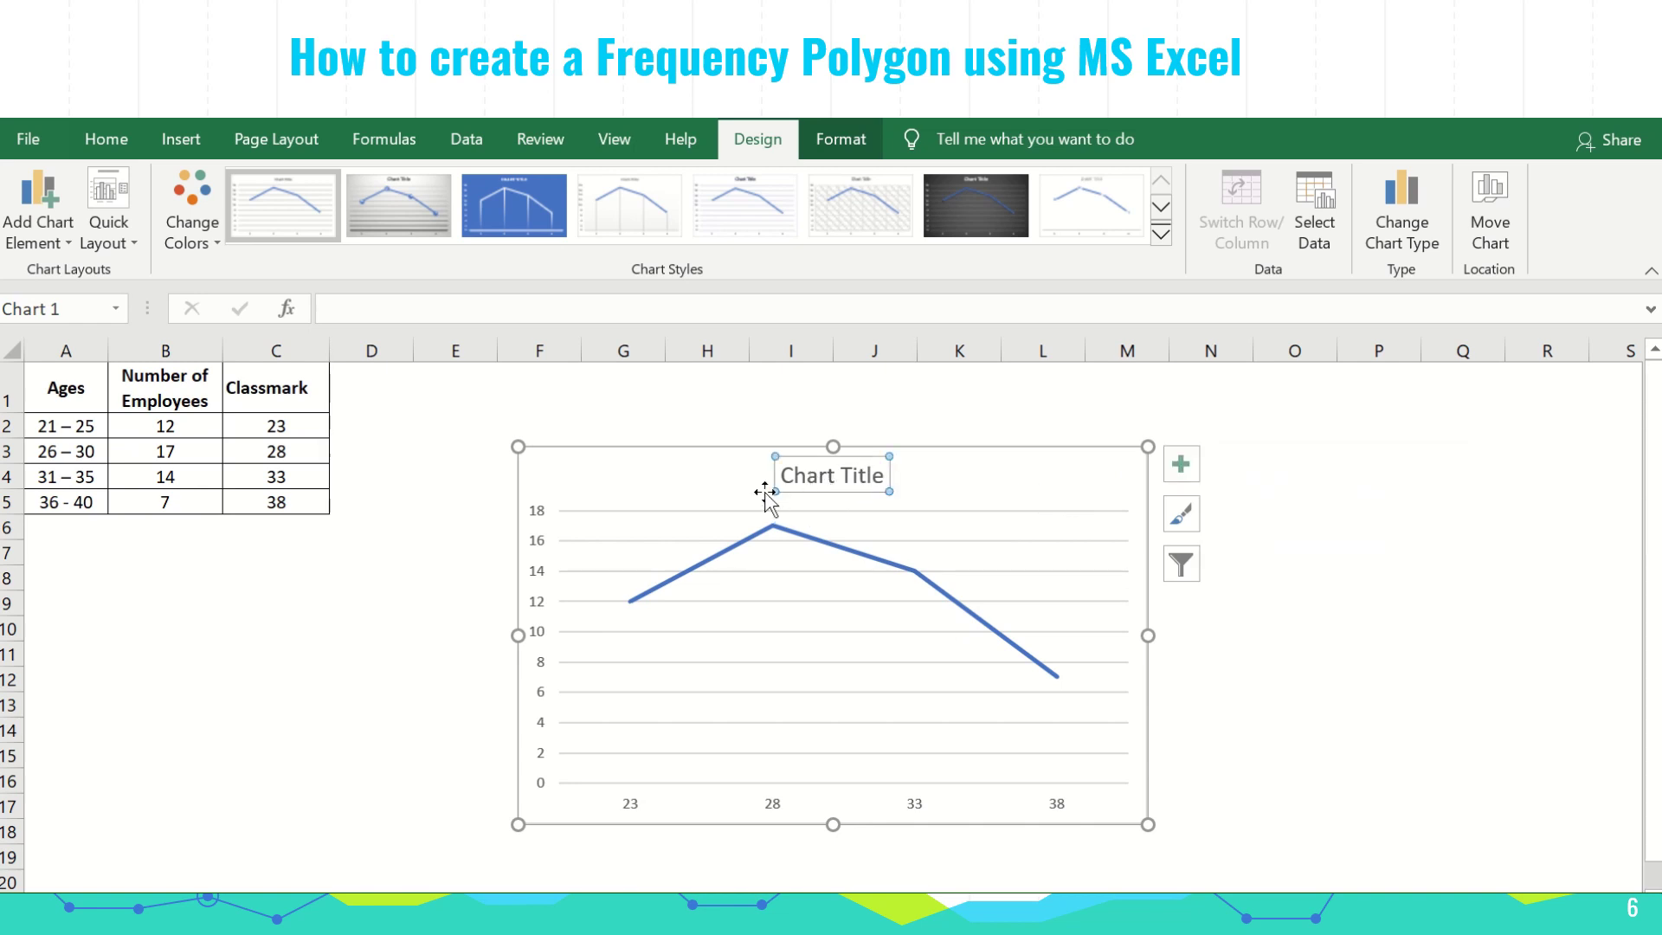
pyautogui.moveTo(782, 475); pyautogui.dragTo(878, 485)
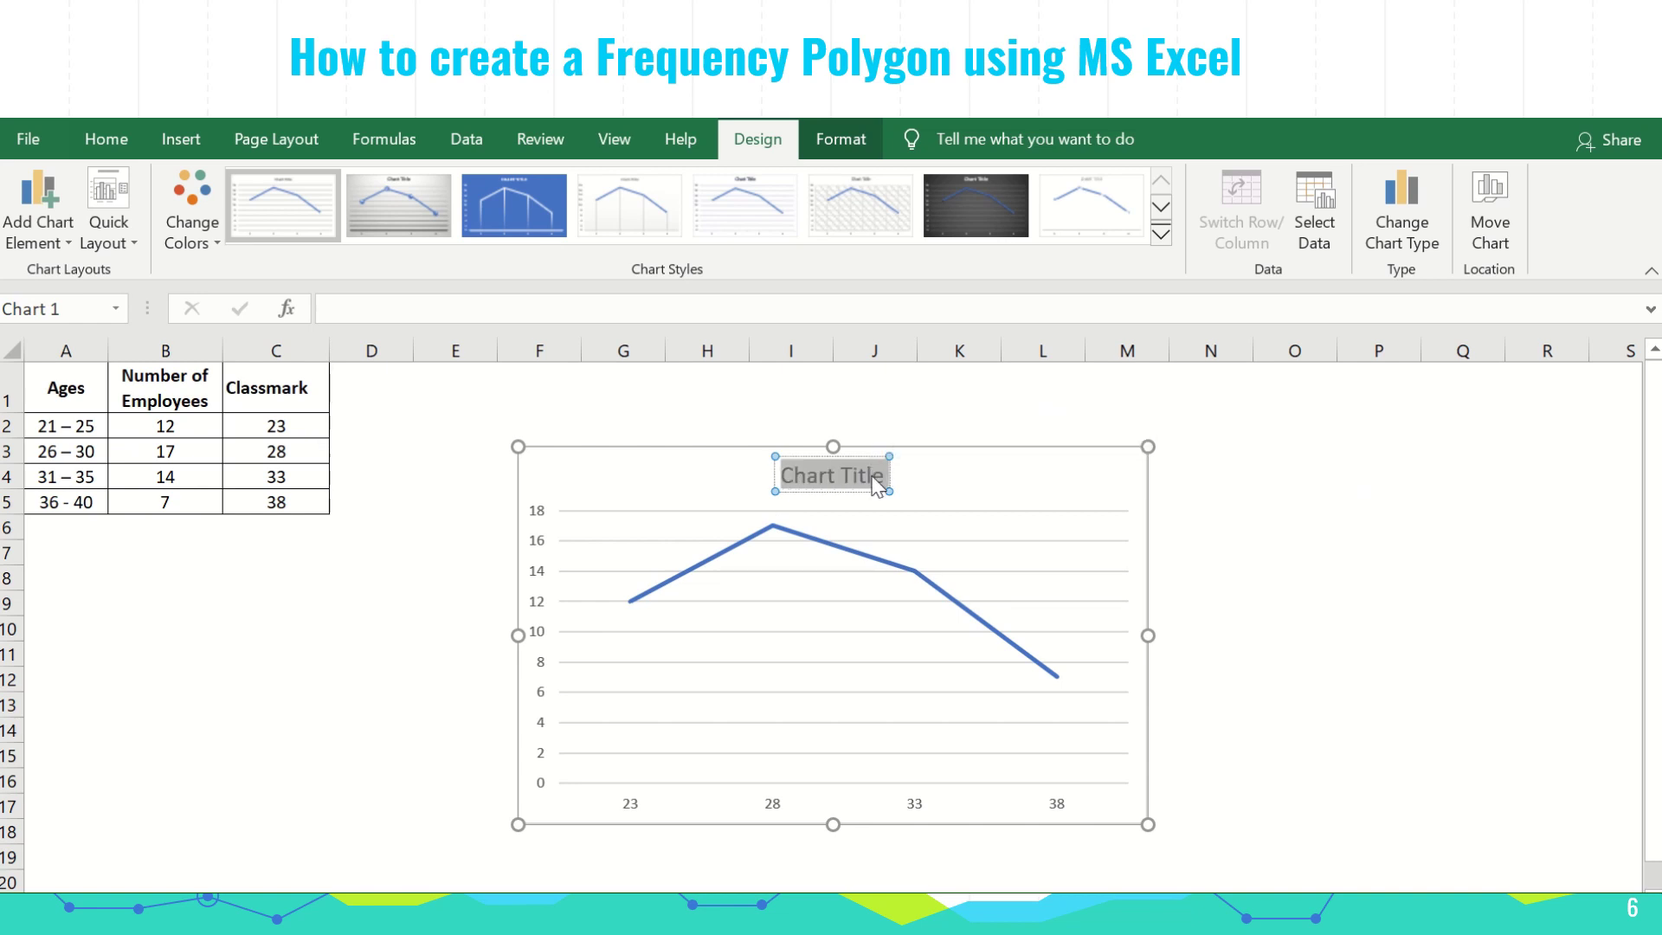
pyautogui.write('Age of')
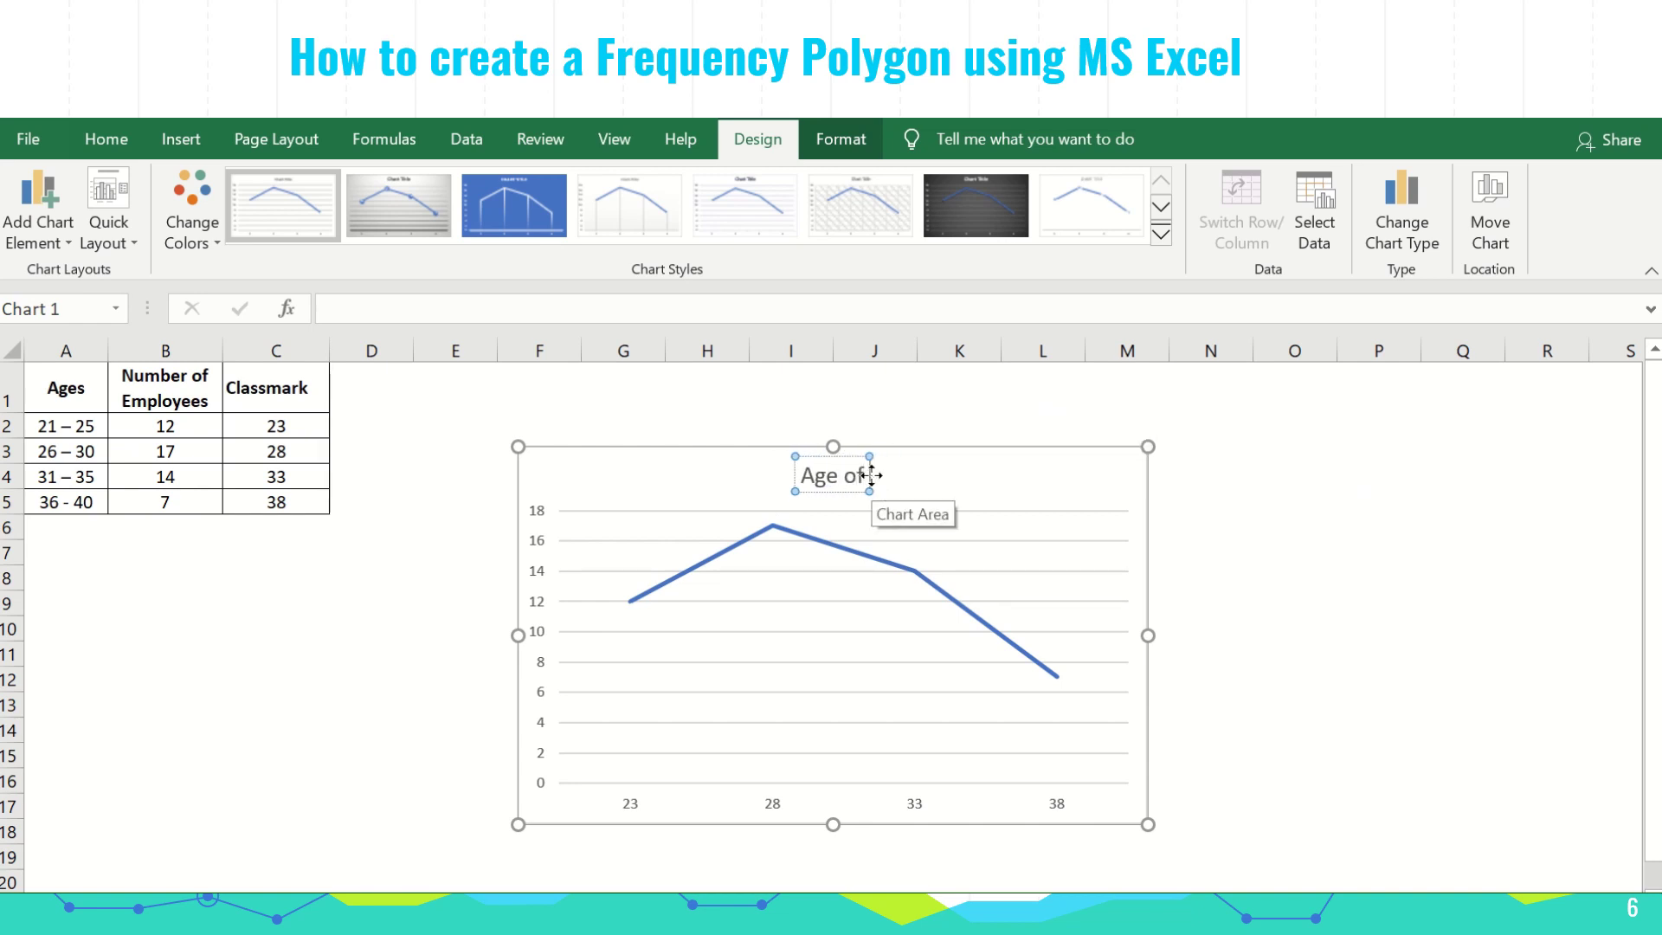
pyautogui.write(' Employees')
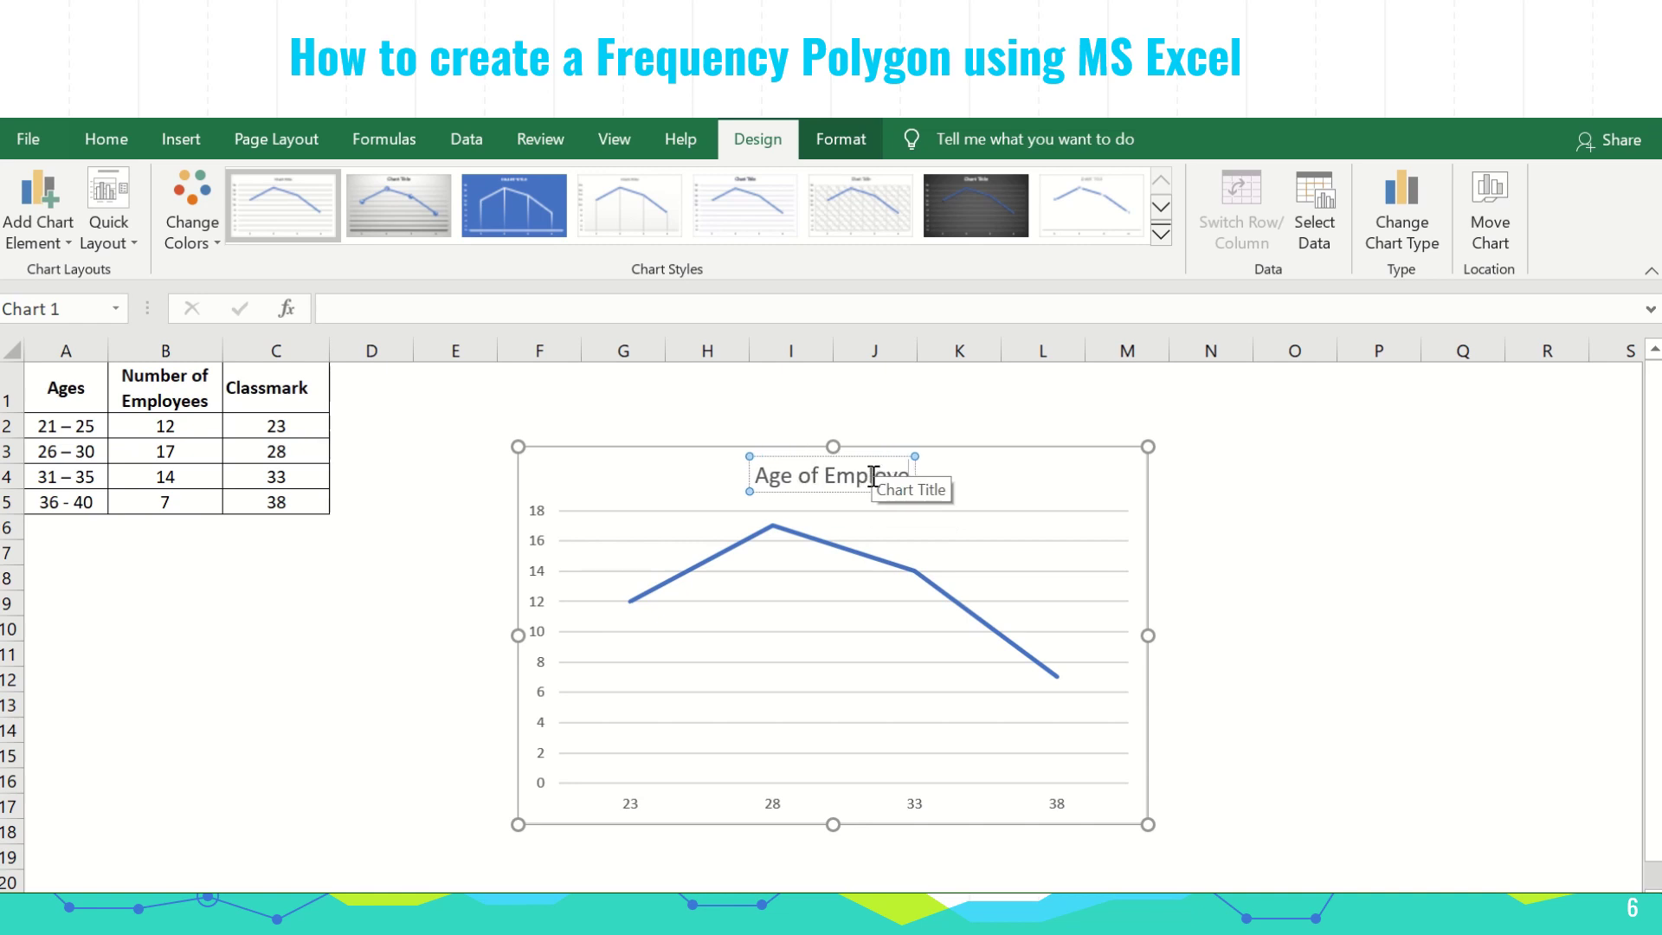
pyautogui.click(1082, 491)
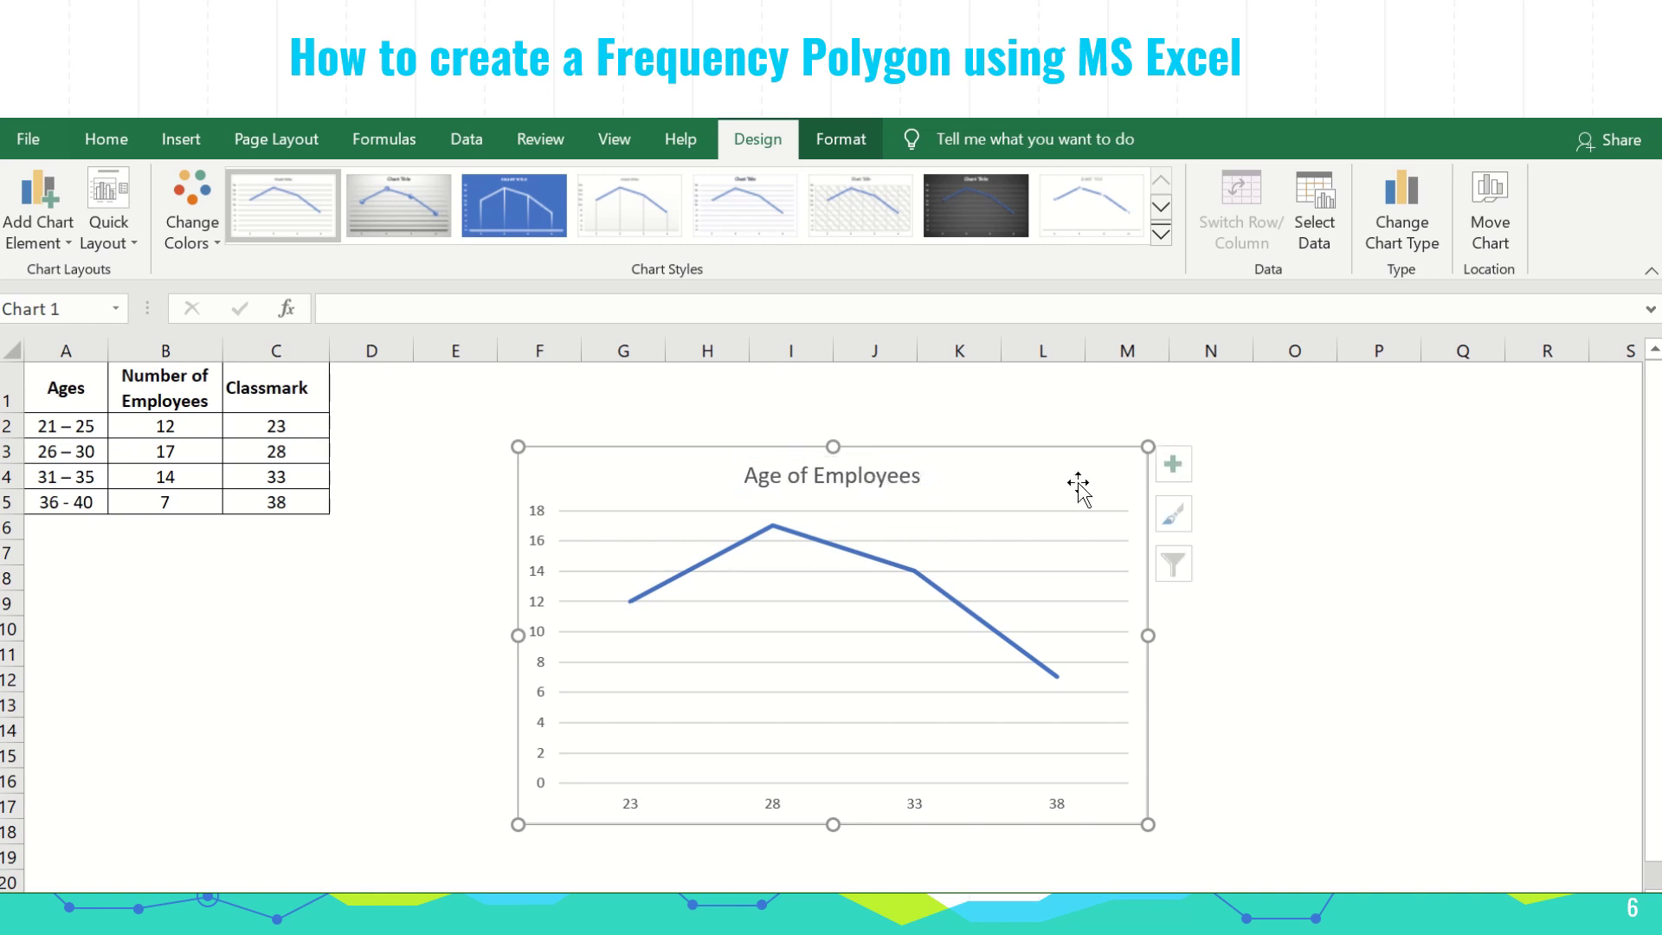